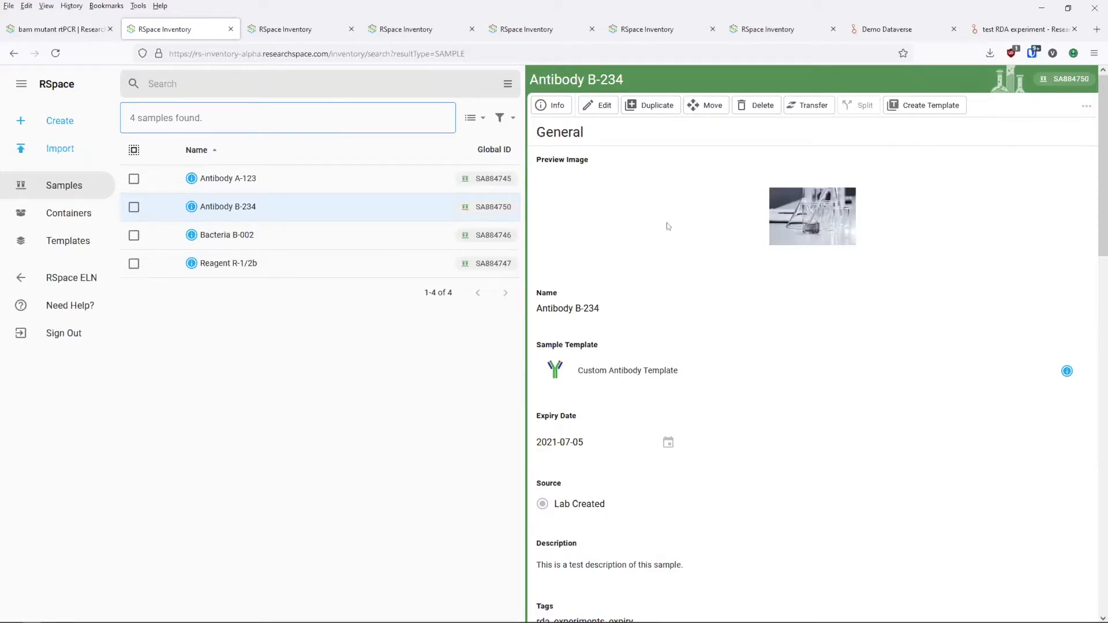
# Step: Examine the general fields of the Antibody B-234 sample, including its sample template, expiry date and source
pyautogui.scroll(-2, 594, 303)
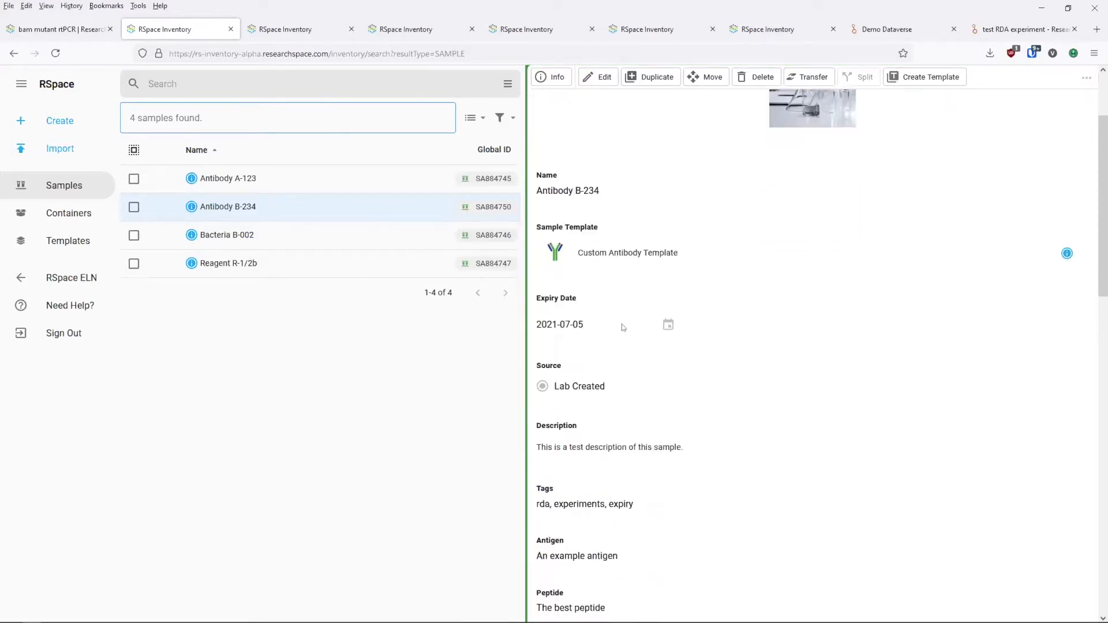
pyautogui.scroll(-1, 577, 422)
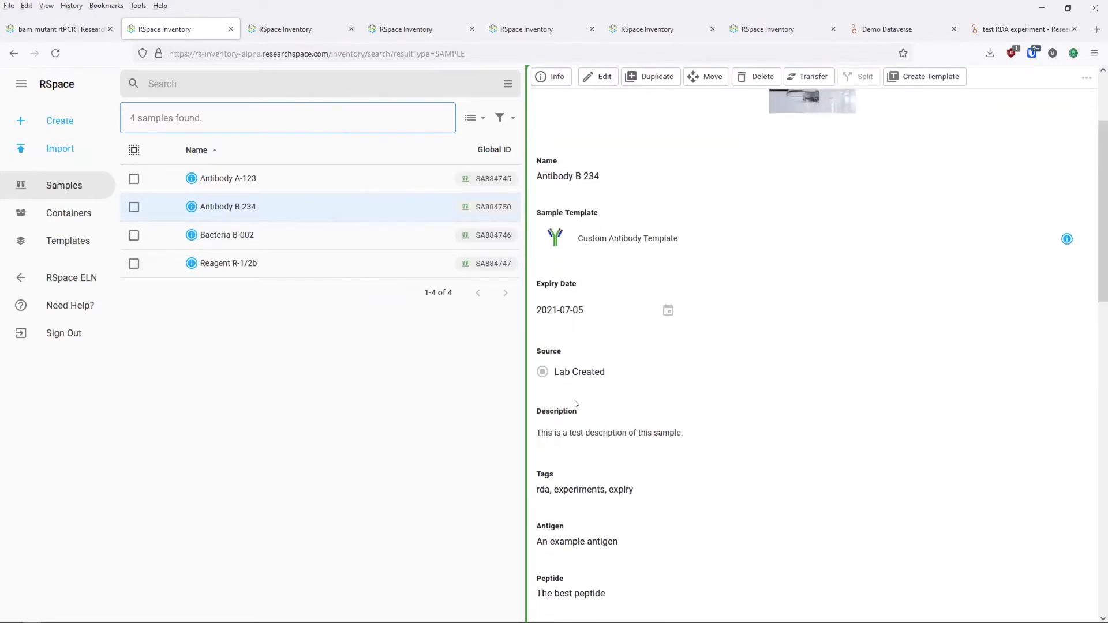
pyautogui.scroll(-1, 566, 422)
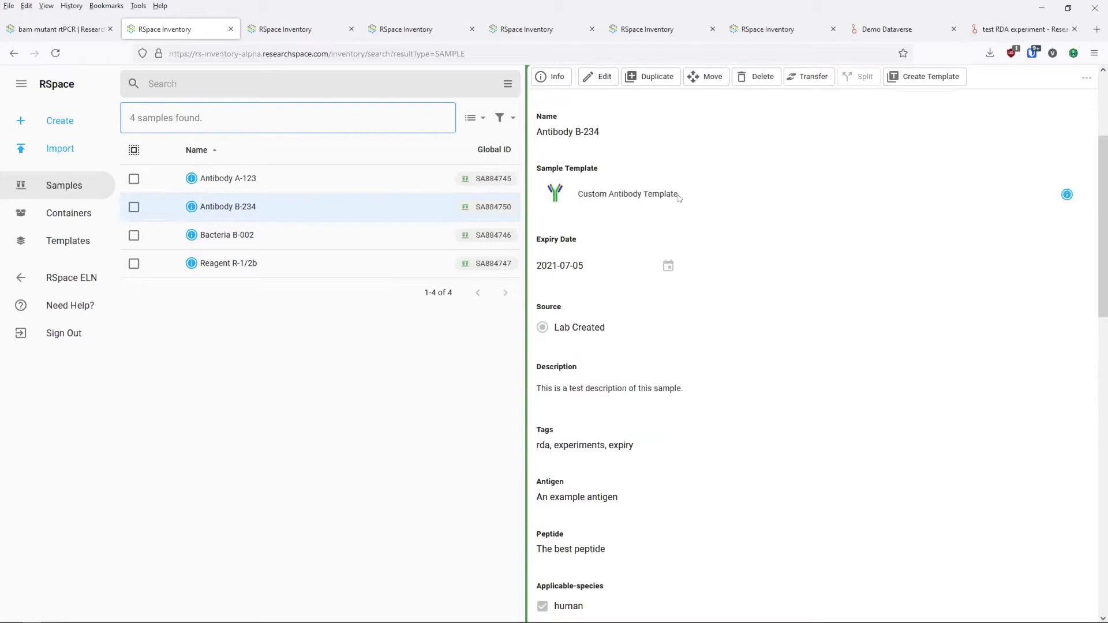
pyautogui.moveTo(680, 196); pyautogui.dragTo(580, 199)
pyautogui.click(704, 220)
pyautogui.scroll(-2, 732, 292)
pyautogui.scroll(1, 734, 290)
pyautogui.scroll(-4, 733, 285)
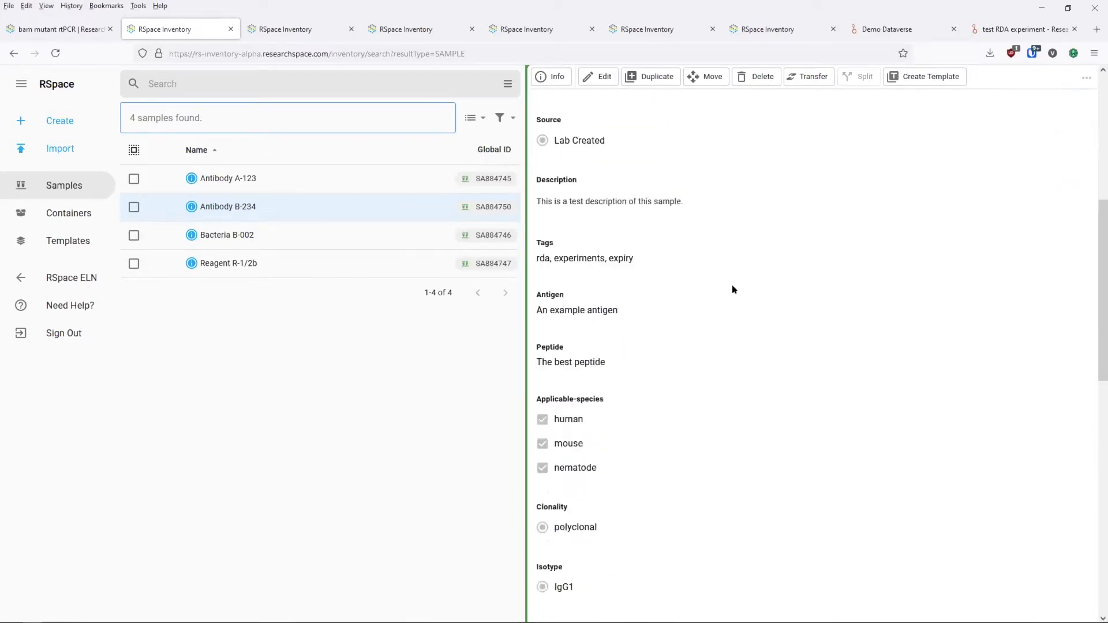
# Step: Review the sample's description and its template-specific fields, from antigen and applicable species through to applications
pyautogui.moveTo(619, 204); pyautogui.dragTo(560, 206)
pyautogui.click(566, 206)
pyautogui.scroll(-2, 603, 255)
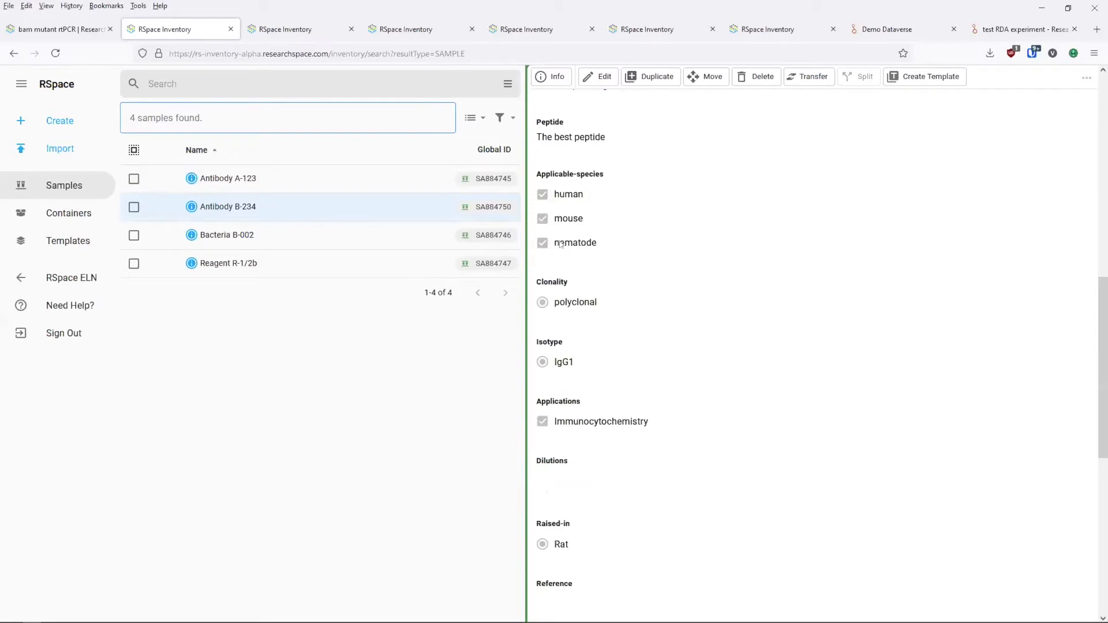
pyautogui.scroll(-1, 560, 274)
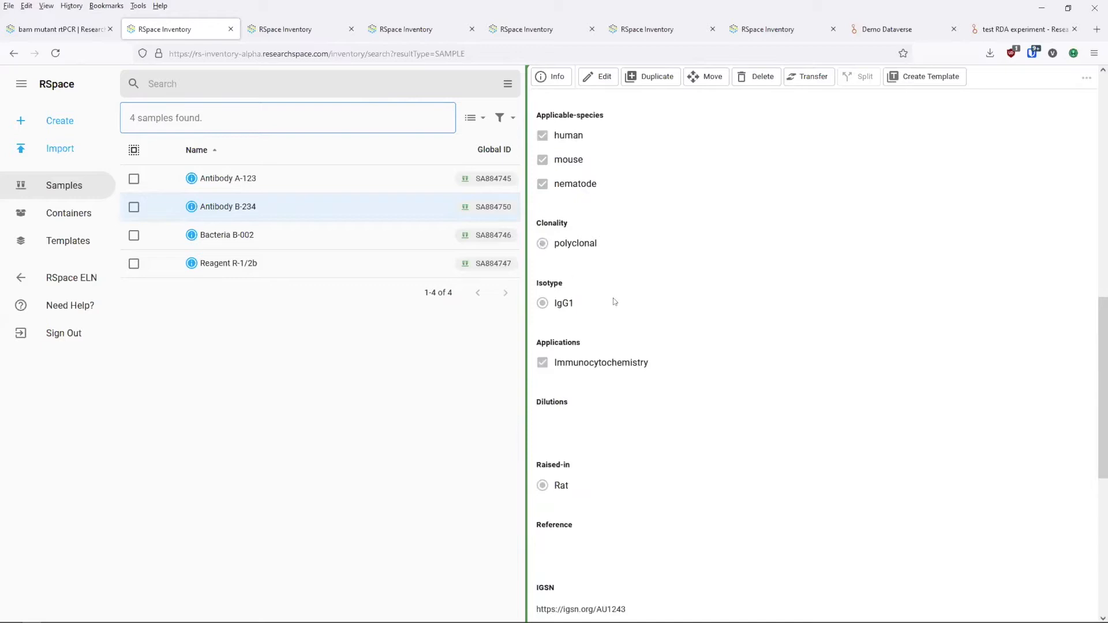
pyautogui.scroll(-1, 614, 296)
pyautogui.scroll(1, 616, 293)
pyautogui.scroll(-4, 665, 302)
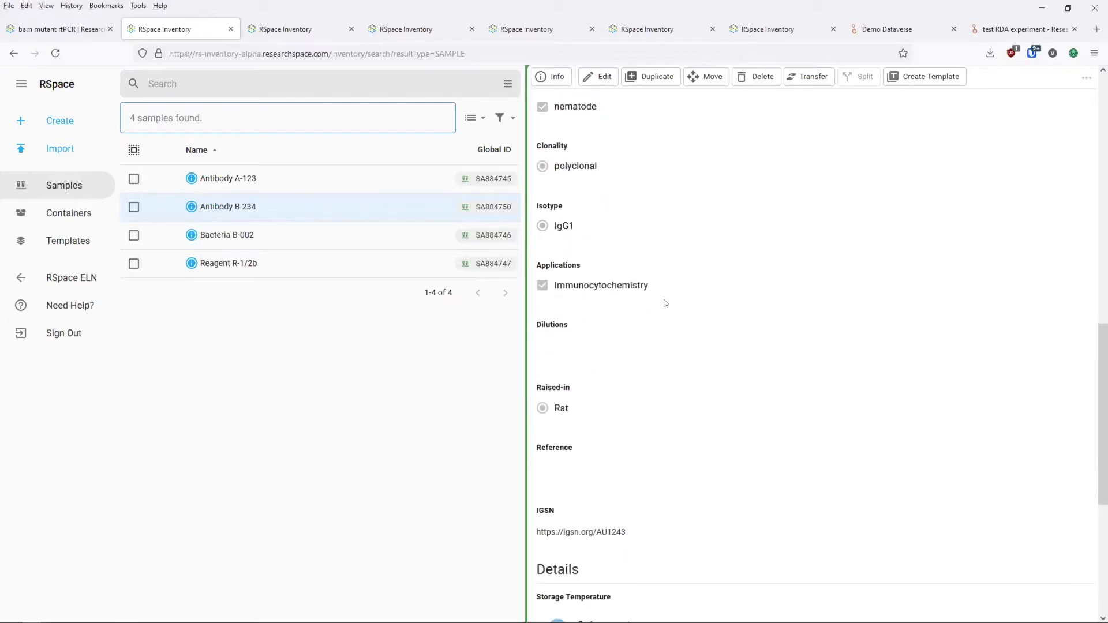
pyautogui.scroll(-1, 663, 321)
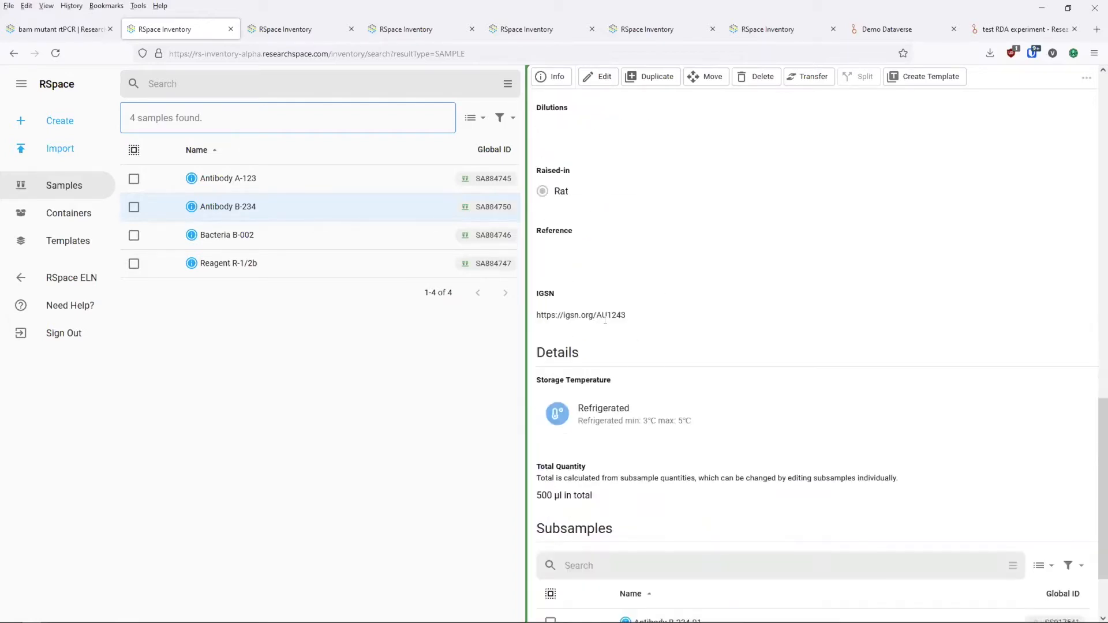
# Step: Highlight the sample's IGSN field and its link, and clear the text selection
pyautogui.moveTo(632, 317); pyautogui.dragTo(537, 293)
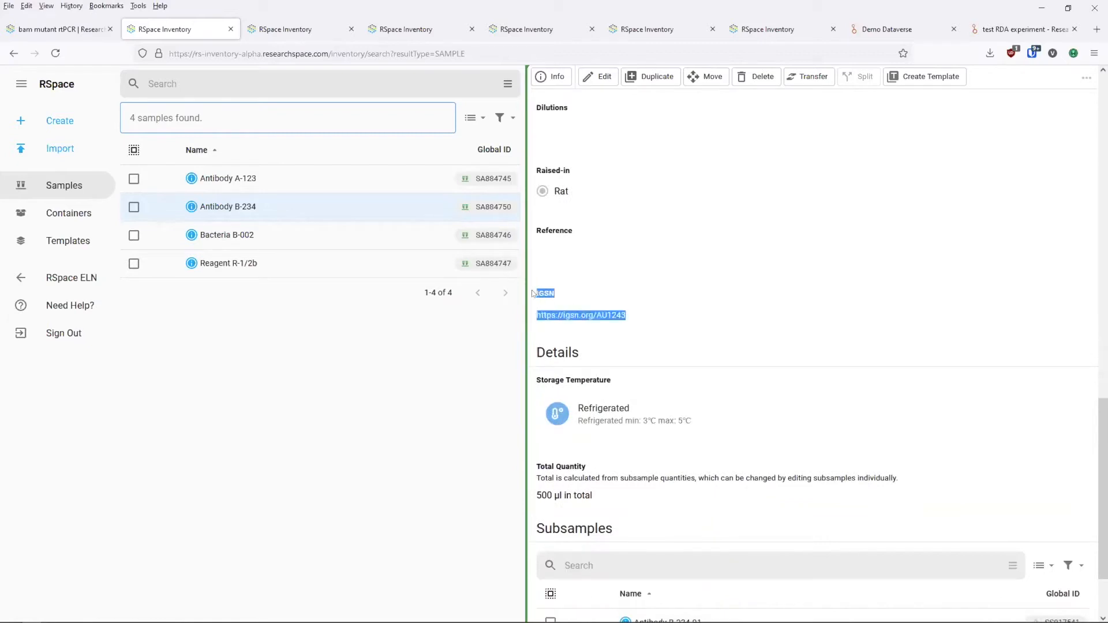
pyautogui.click(635, 281)
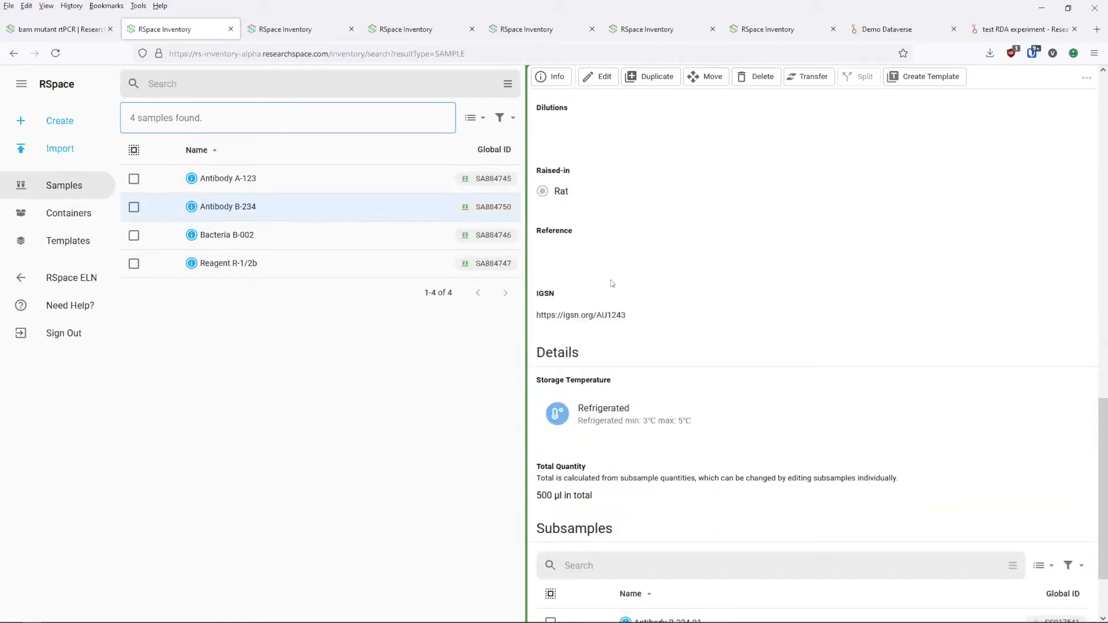
pyautogui.moveTo(626, 319); pyautogui.dragTo(532, 318)
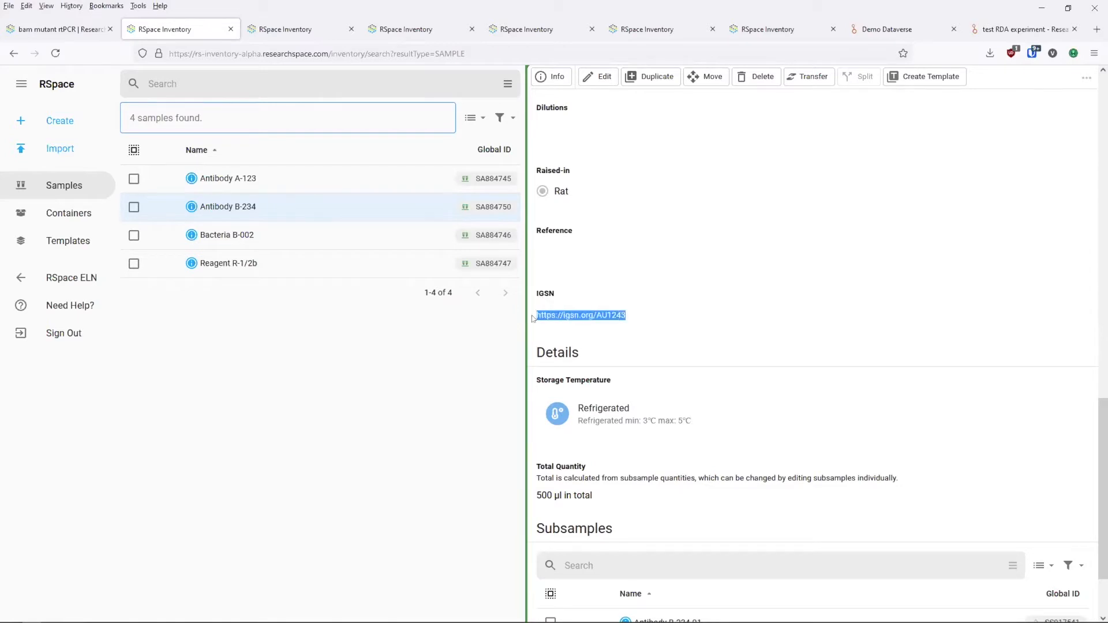
pyautogui.click(658, 312)
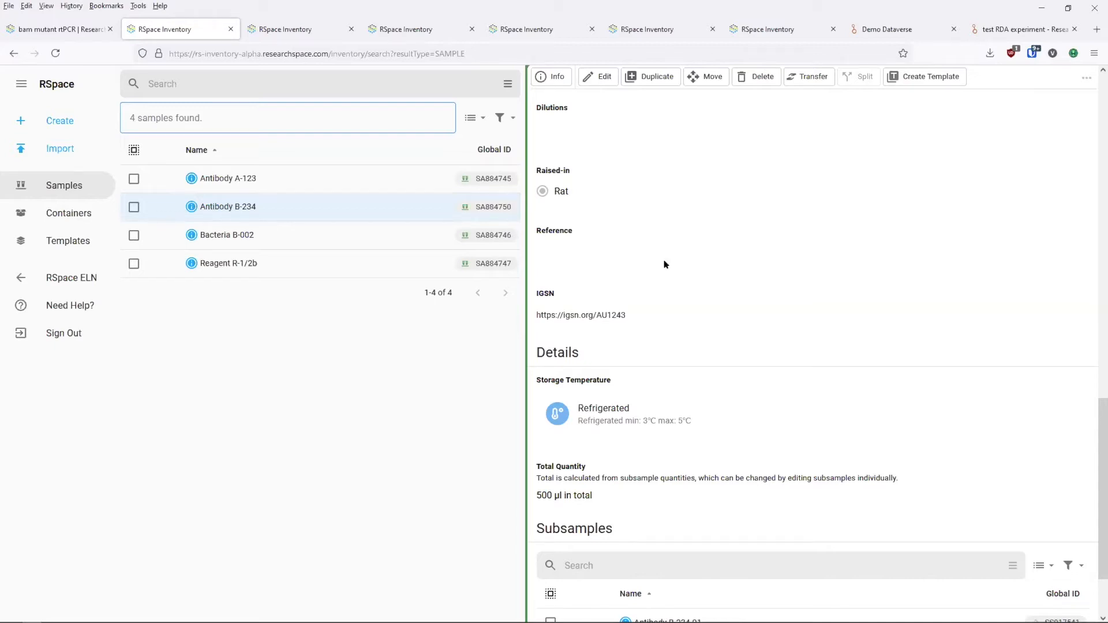
# Step: Show the field list of the sample's Custom Antibody Template and open the template's own record
pyautogui.scroll(10, 664, 265)
pyautogui.scroll(5, 701, 282)
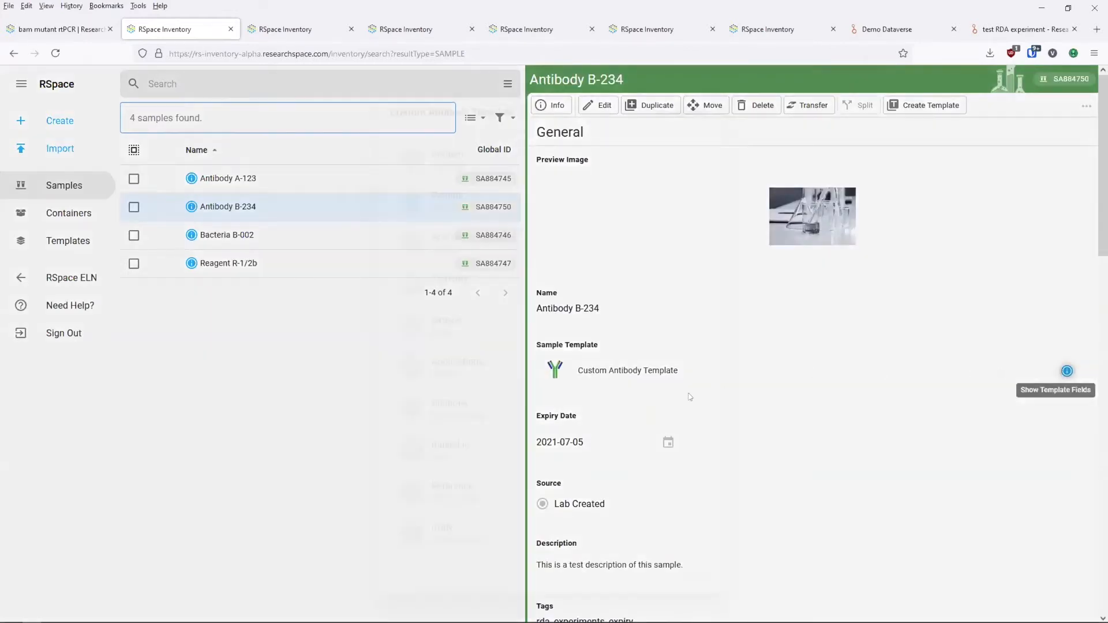
pyautogui.click(1066, 370)
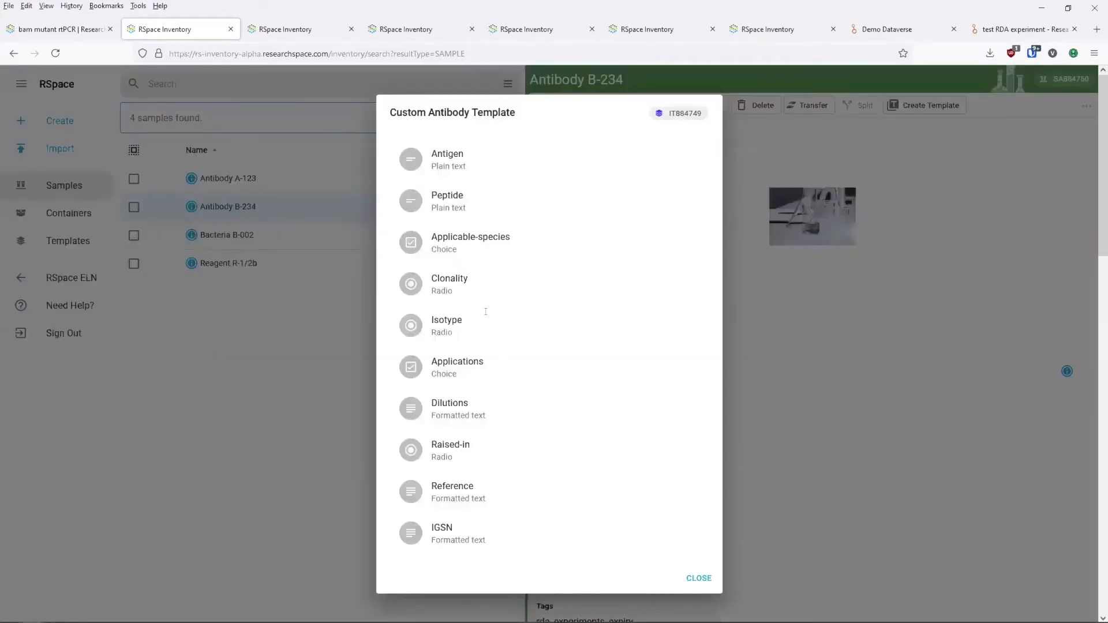
pyautogui.click(669, 116)
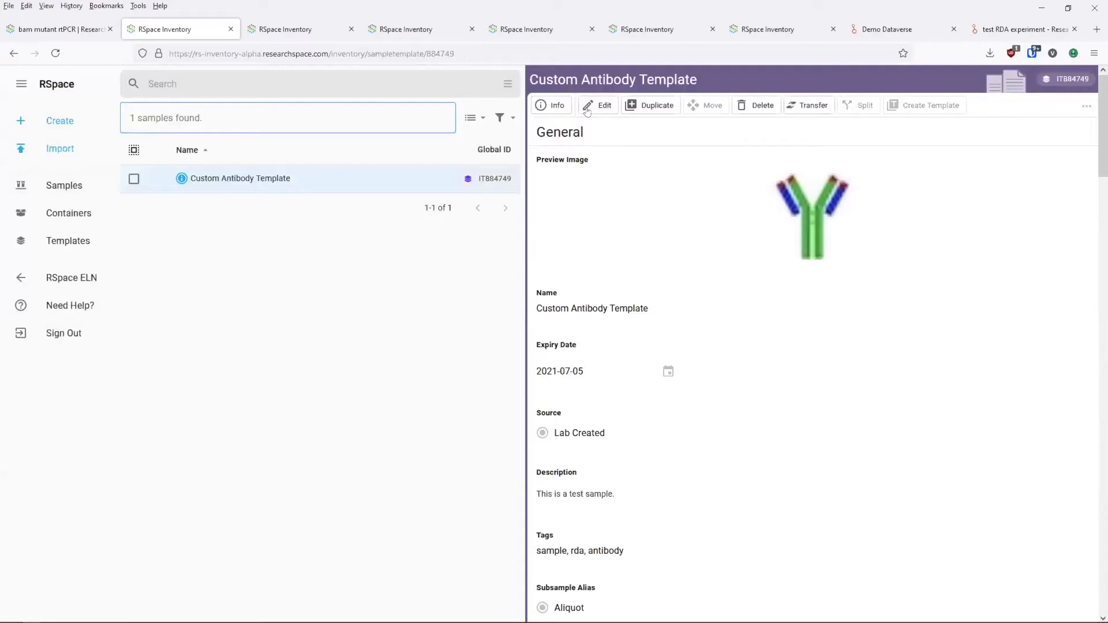
# Step: Open the Custom Antibody Template for editing and review its source, tags, subsample alias and quantity unit options
pyautogui.click(598, 107)
pyautogui.scroll(-5, 631, 208)
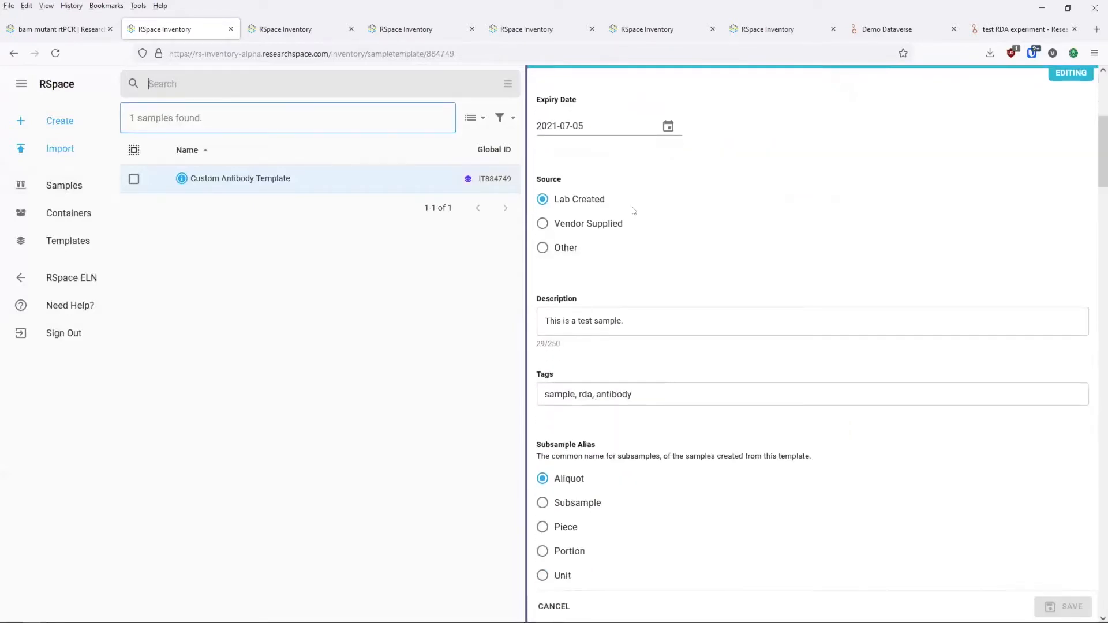
pyautogui.scroll(-5, 633, 210)
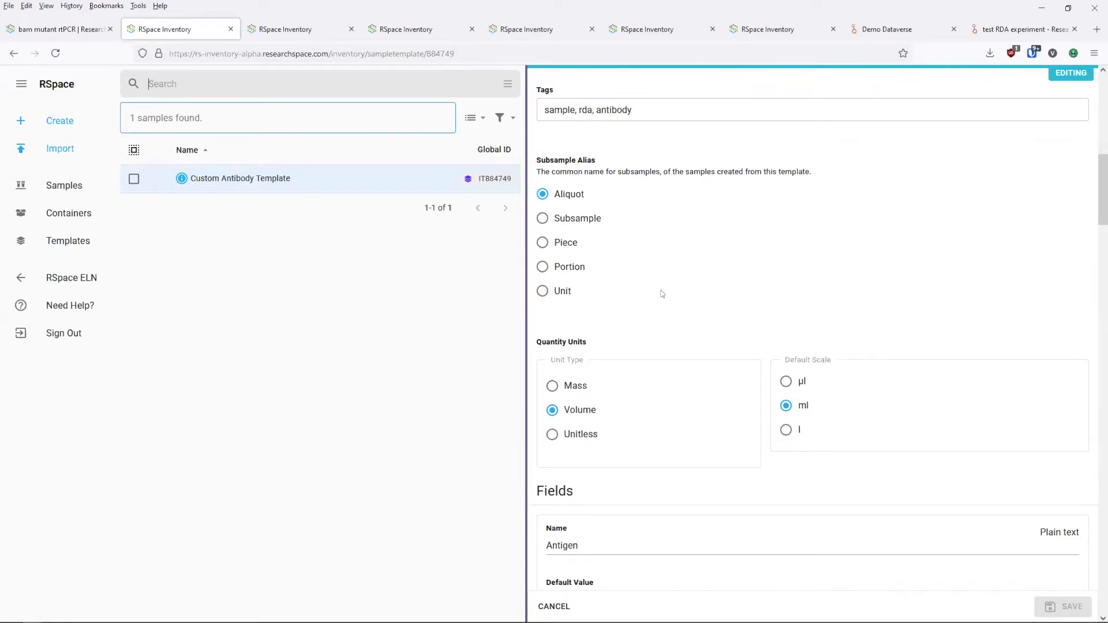
pyautogui.scroll(-1, 664, 291)
pyautogui.scroll(-1, 676, 287)
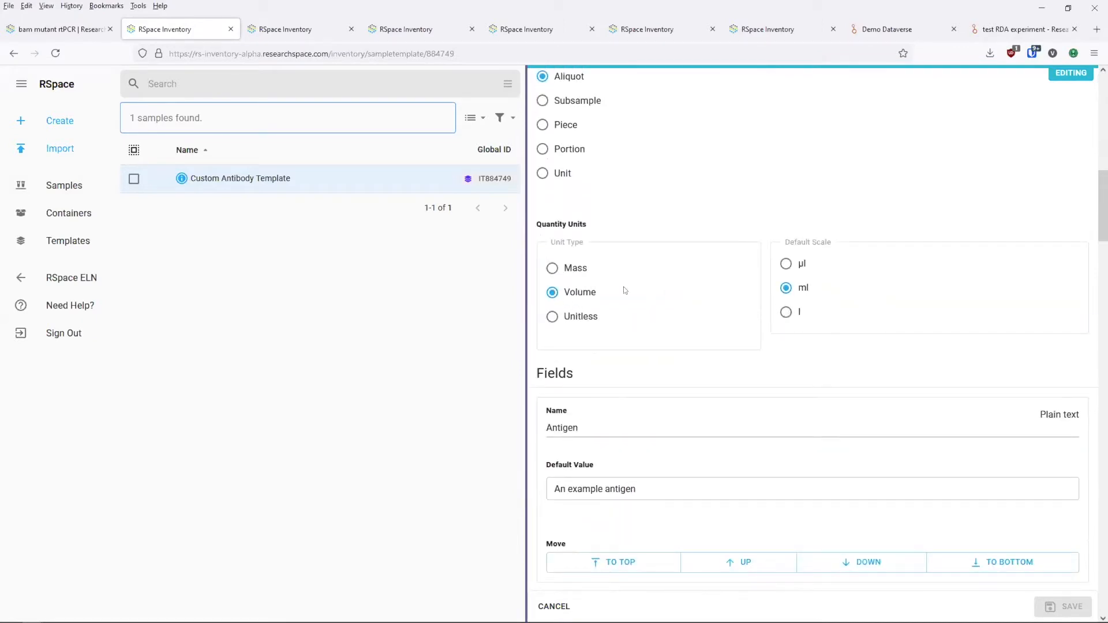
# Step: Try the Mass and Unitless quantity unit types in the template and switch back to Volume
pyautogui.click(552, 268)
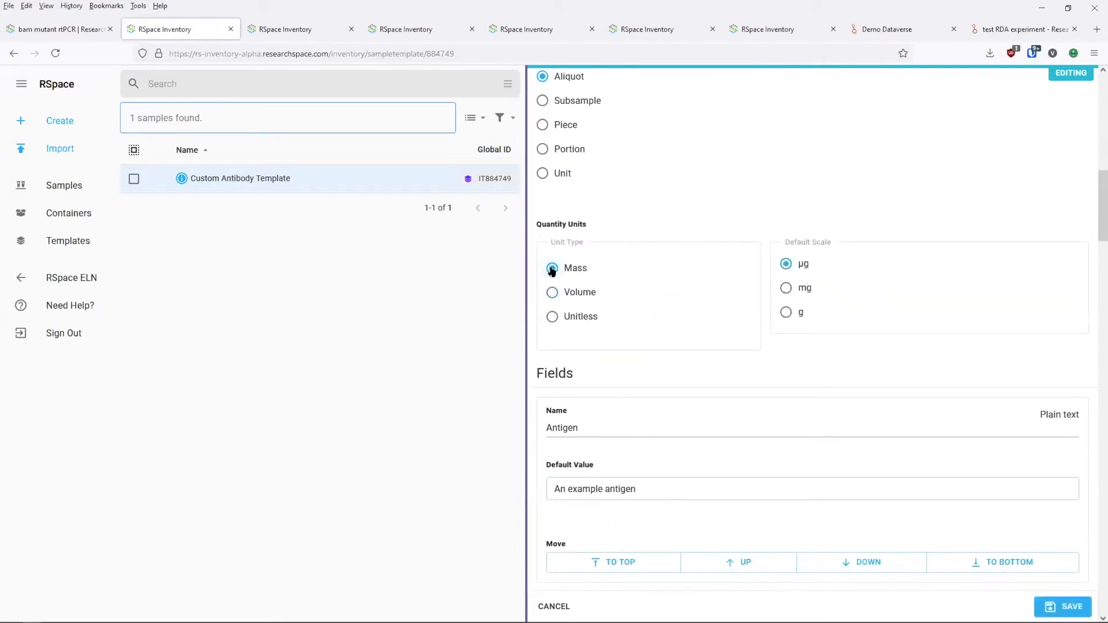
pyautogui.click(552, 319)
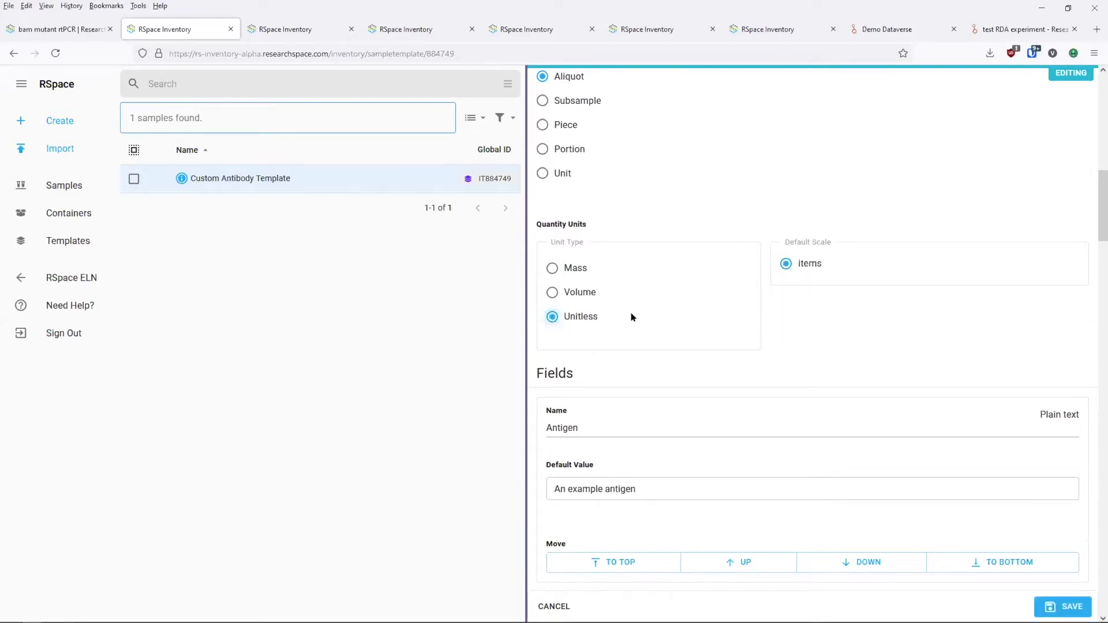
pyautogui.click(553, 295)
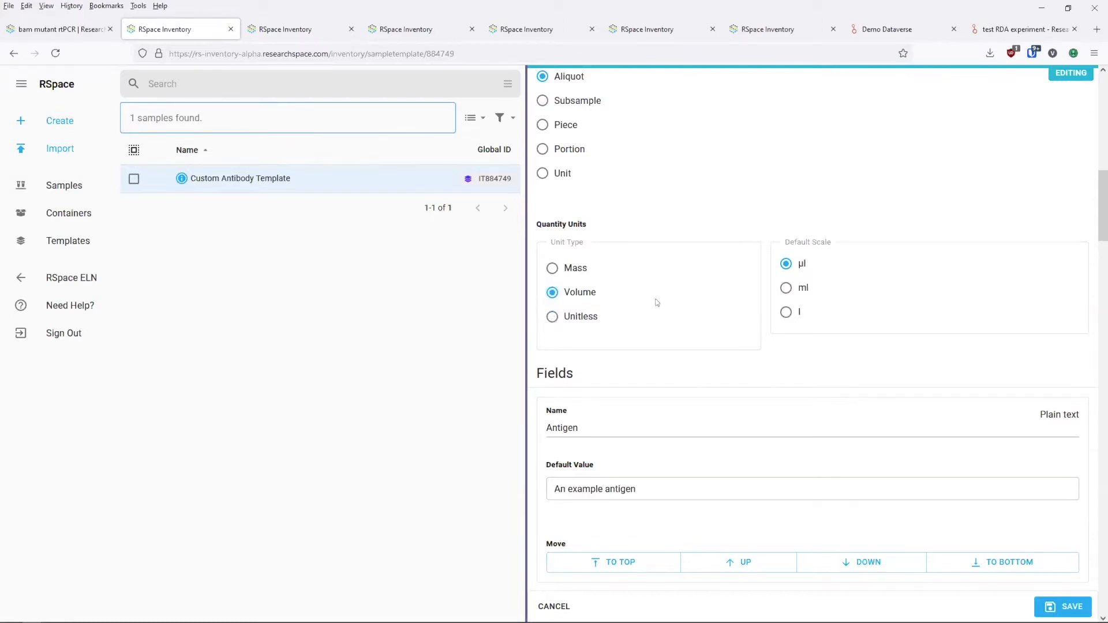
# Step: Examine the template's Antigen and Peptide fields, highlighting the default value of the Antigen field
pyautogui.scroll(-2, 656, 302)
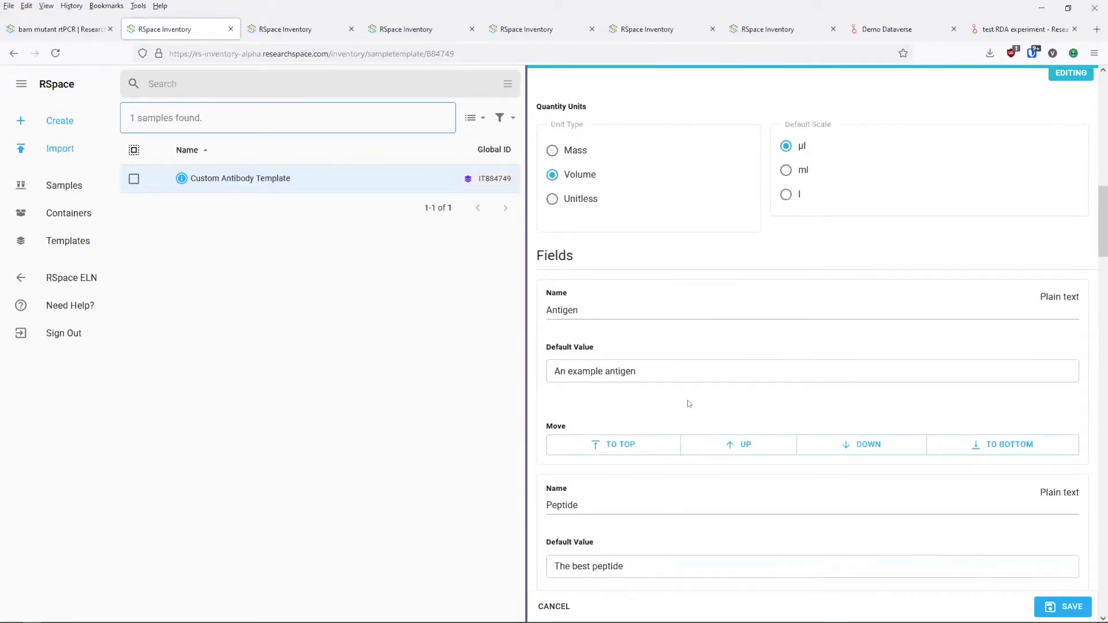
pyautogui.scroll(-2, 689, 404)
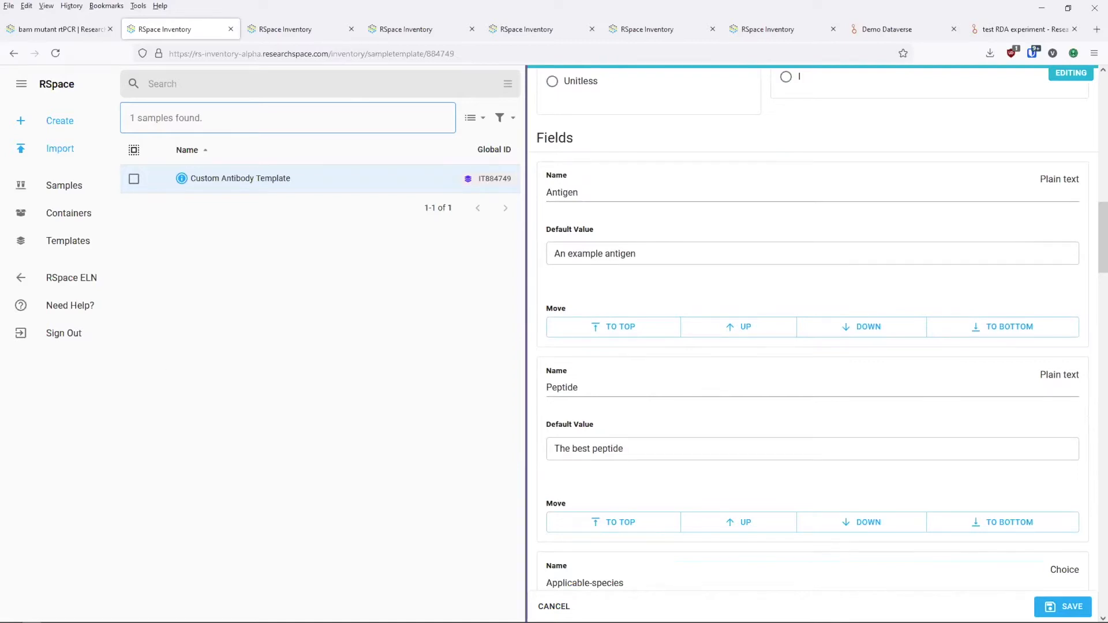
pyautogui.moveTo(644, 248); pyautogui.dragTo(542, 244)
pyautogui.click(641, 250)
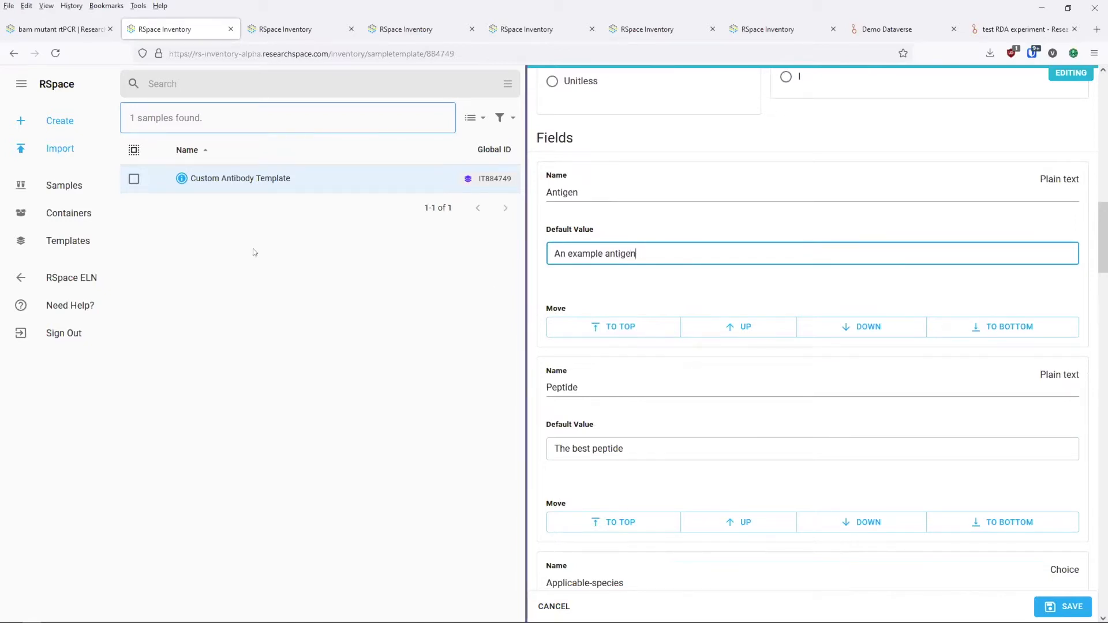
# Step: Leave the template editor without saving and reopen the Antibody B-234 sample from the samples list
pyautogui.click(91, 187)
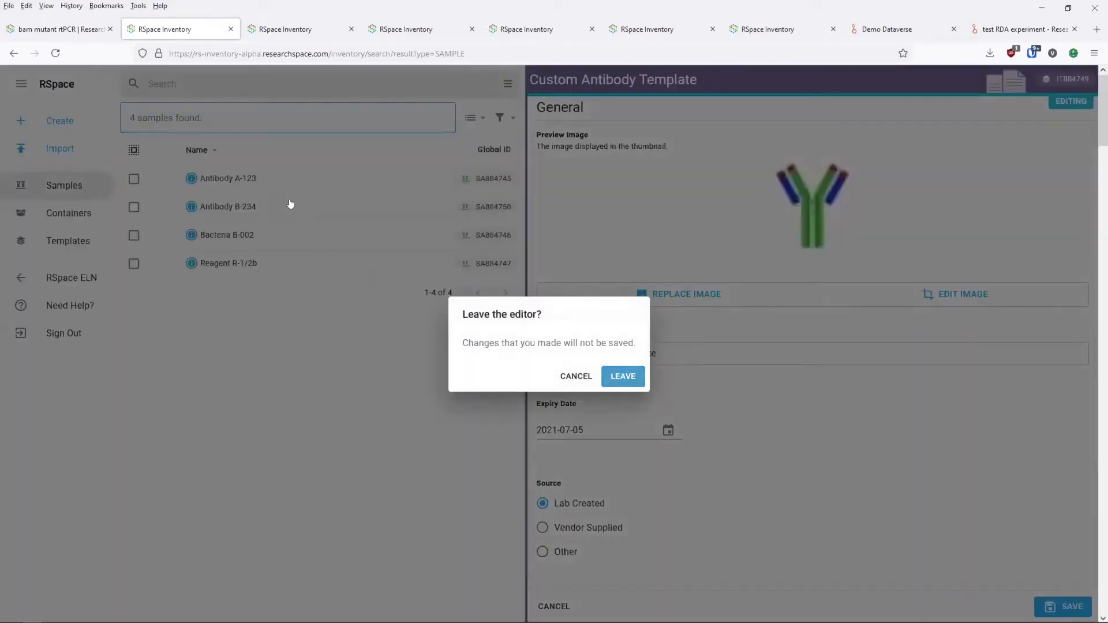
pyautogui.press('Return')
pyautogui.click(254, 206)
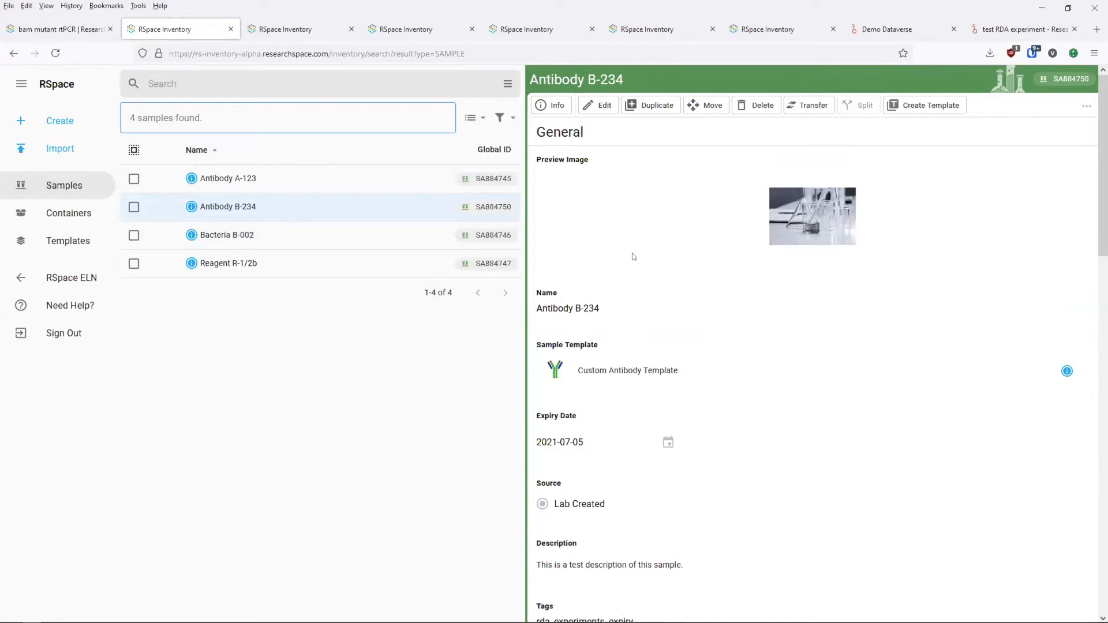
# Step: Review the Antibody B-234 sample down to its subsamples and open the subsample Antibody B-234.01
pyautogui.scroll(-5, 641, 270)
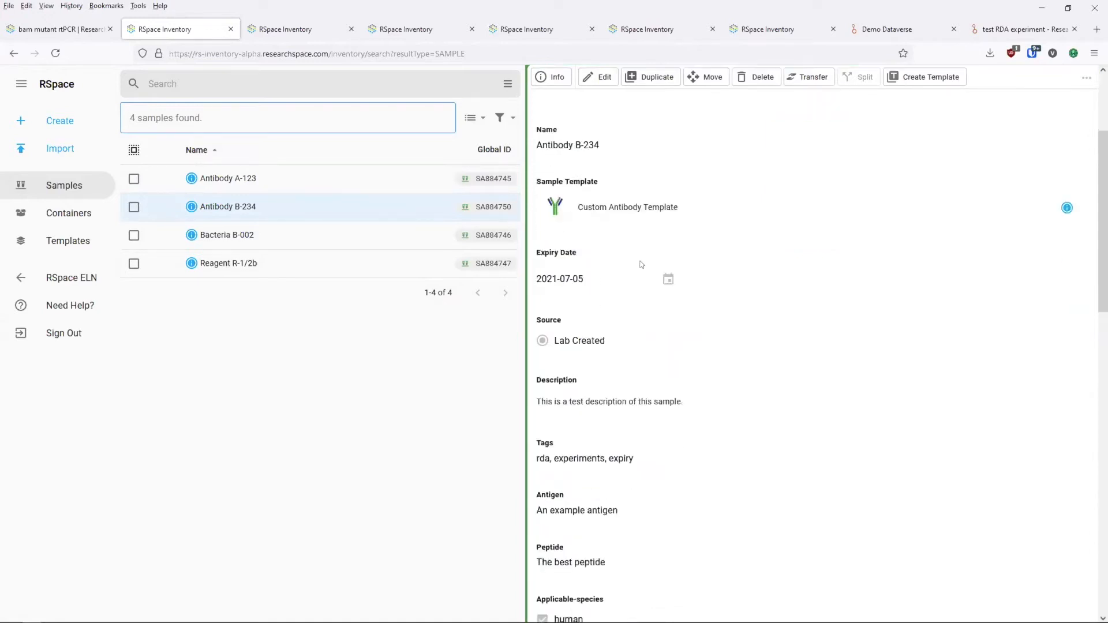
pyautogui.scroll(5, 640, 271)
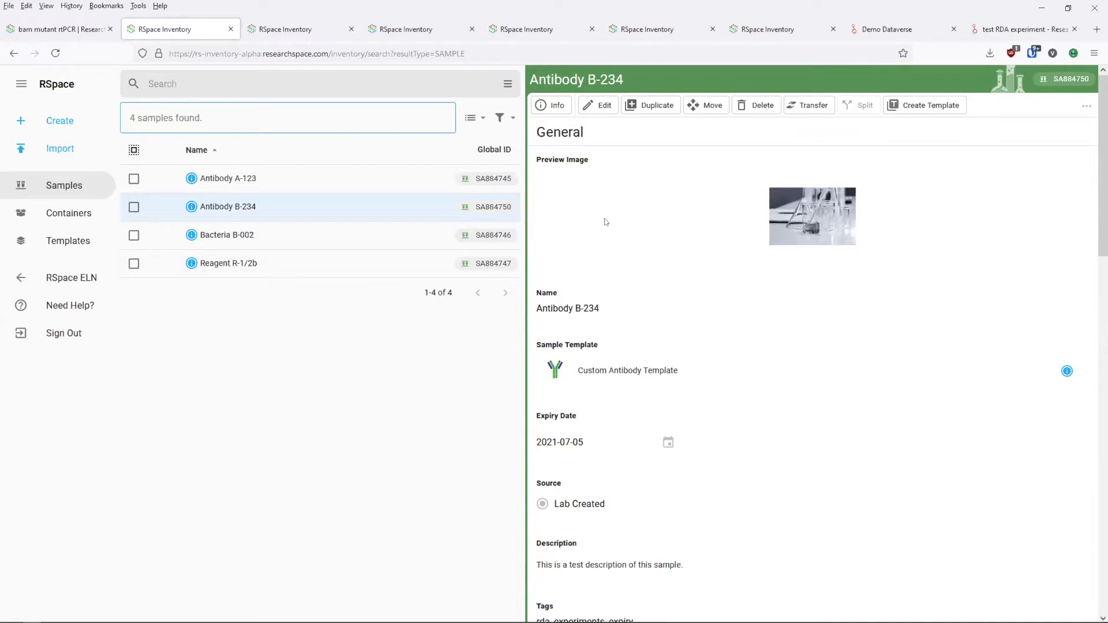
pyautogui.scroll(-13, 797, 346)
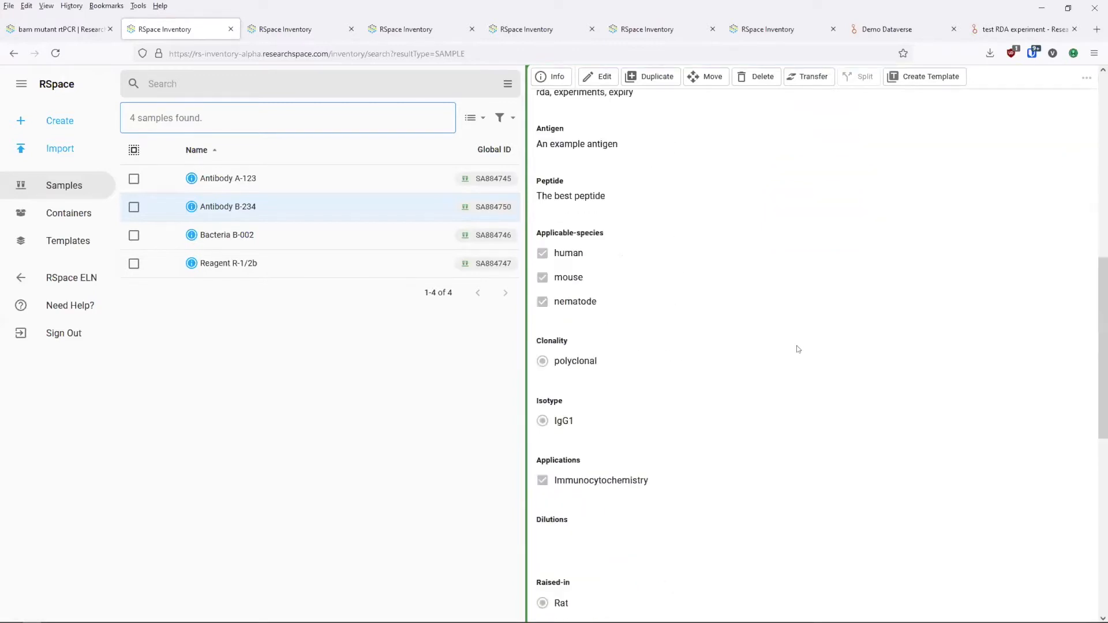
pyautogui.scroll(-5, 797, 351)
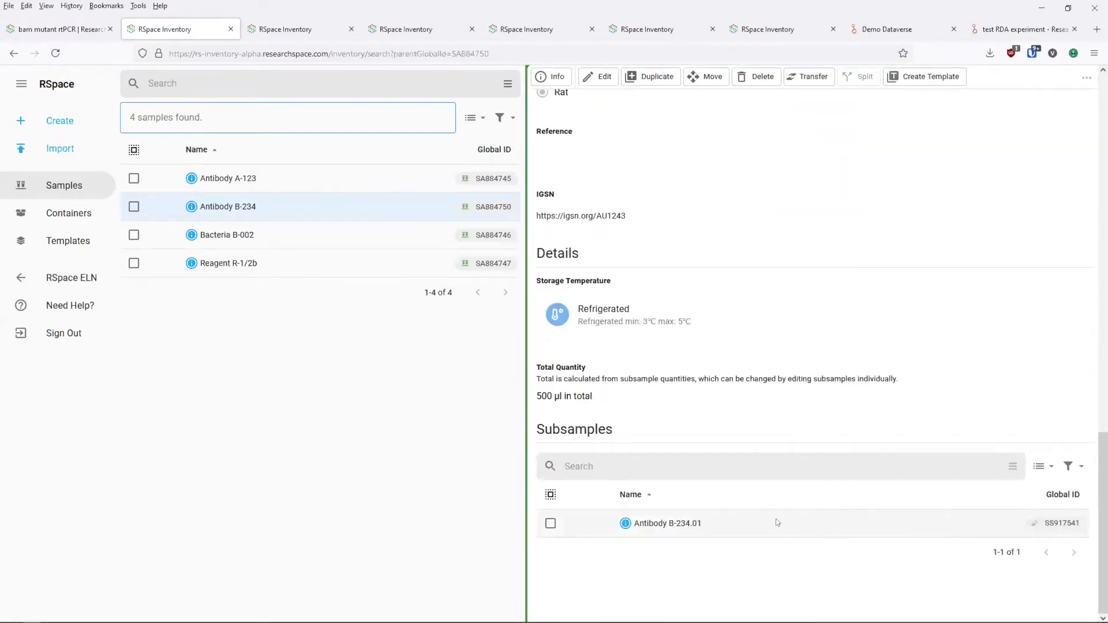
pyautogui.click(667, 523)
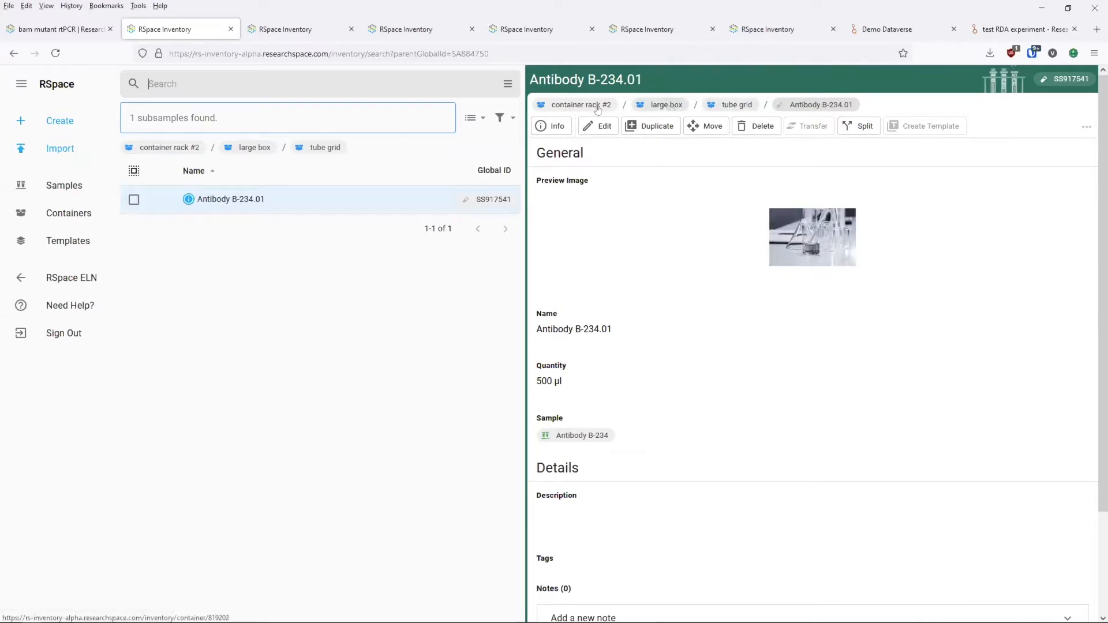
# Step: Open the tube grid container holding the subsample and inspect the subsample previews in its grid locations
pyautogui.click(728, 106)
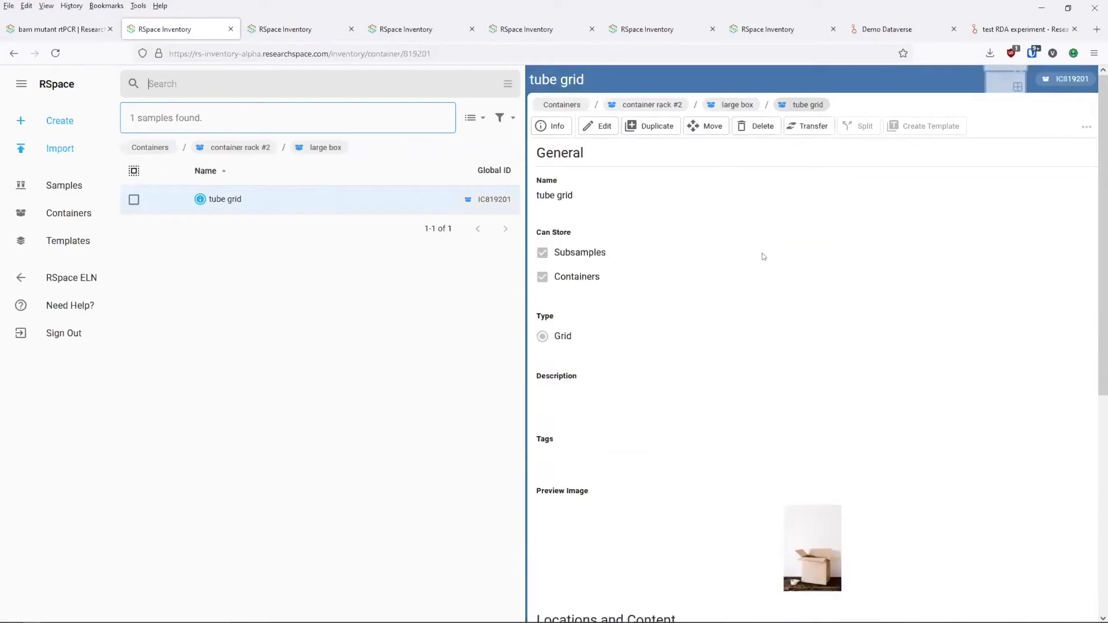
pyautogui.scroll(-6, 762, 254)
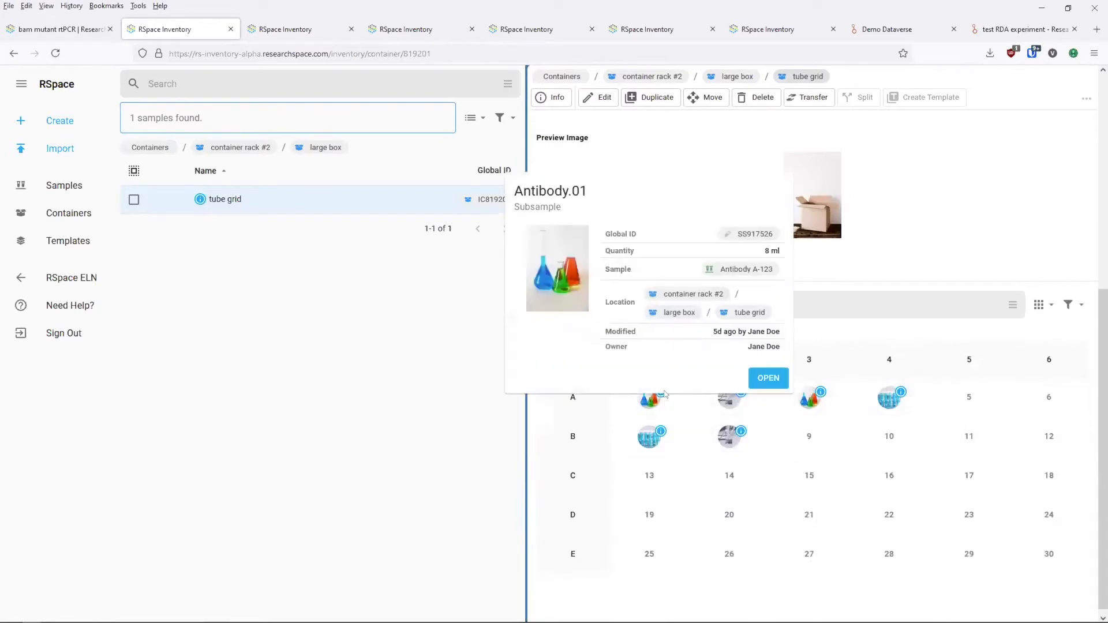
pyautogui.moveTo(736, 432)
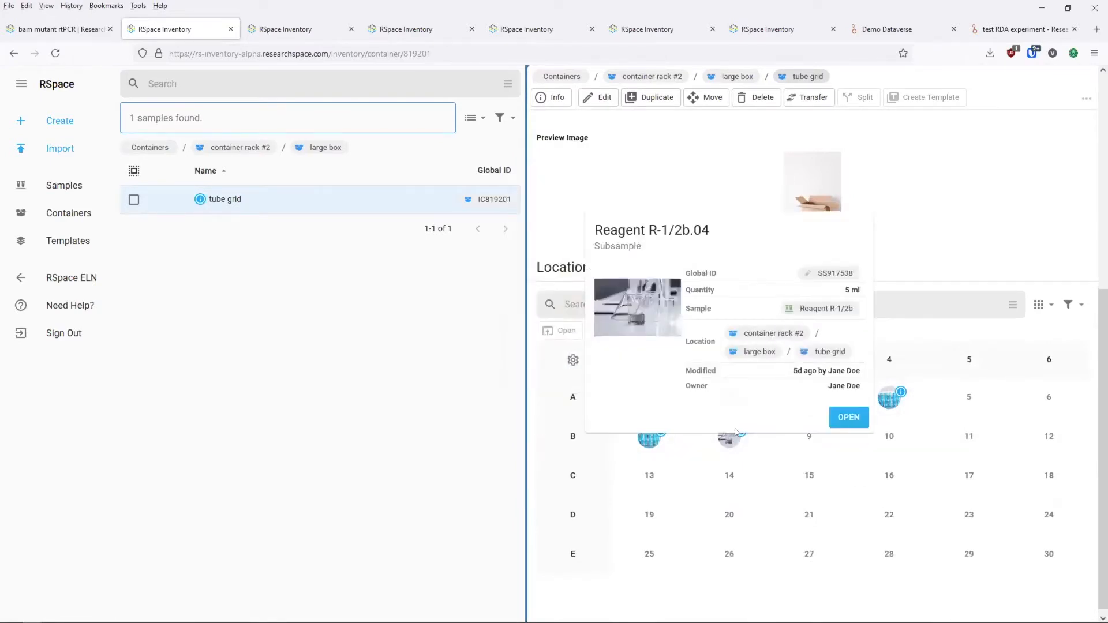
pyautogui.moveTo(817, 392)
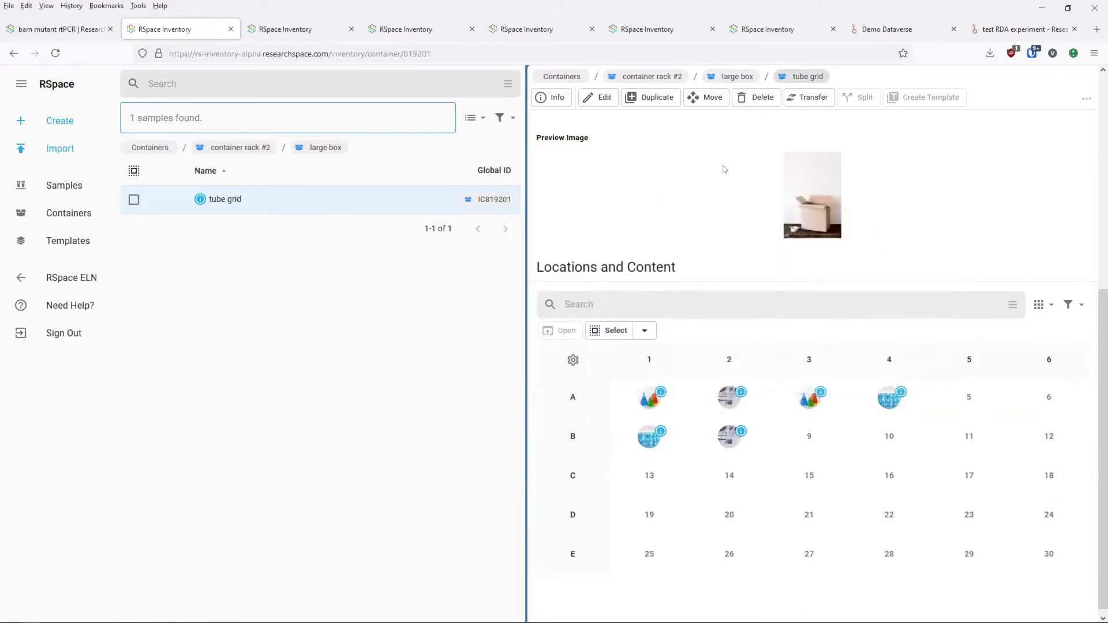
# Step: Open the large box container from the tube grid record and preview the Reagent R-1/2b.02 subsample in its visual layout
pyautogui.scroll(3, 726, 143)
pyautogui.click(728, 80)
pyautogui.scroll(-3, 758, 243)
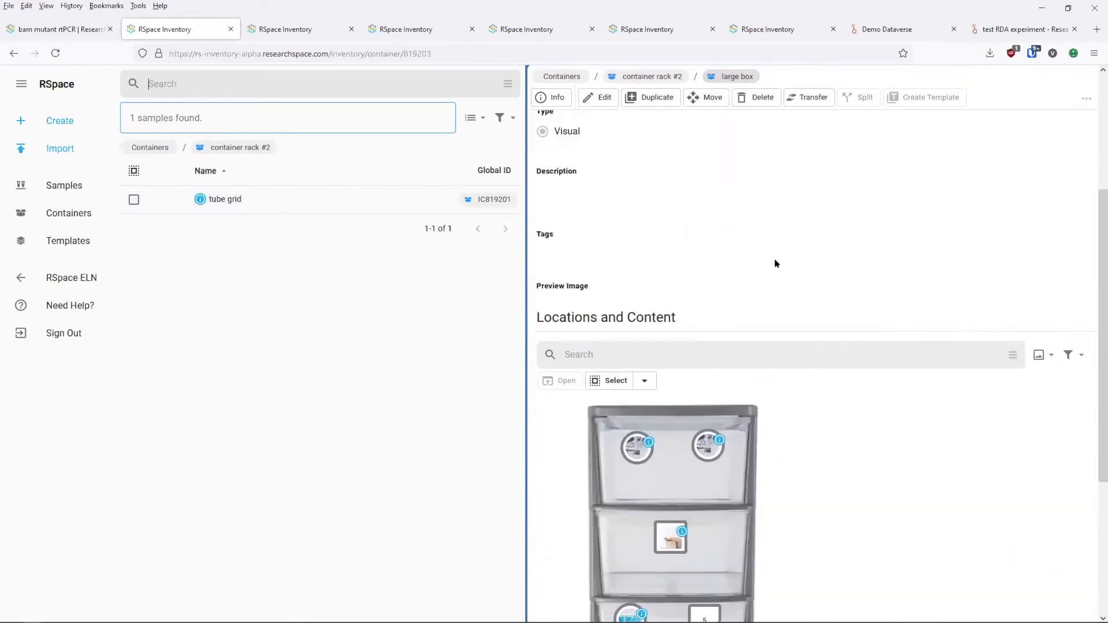
pyautogui.scroll(-3, 839, 305)
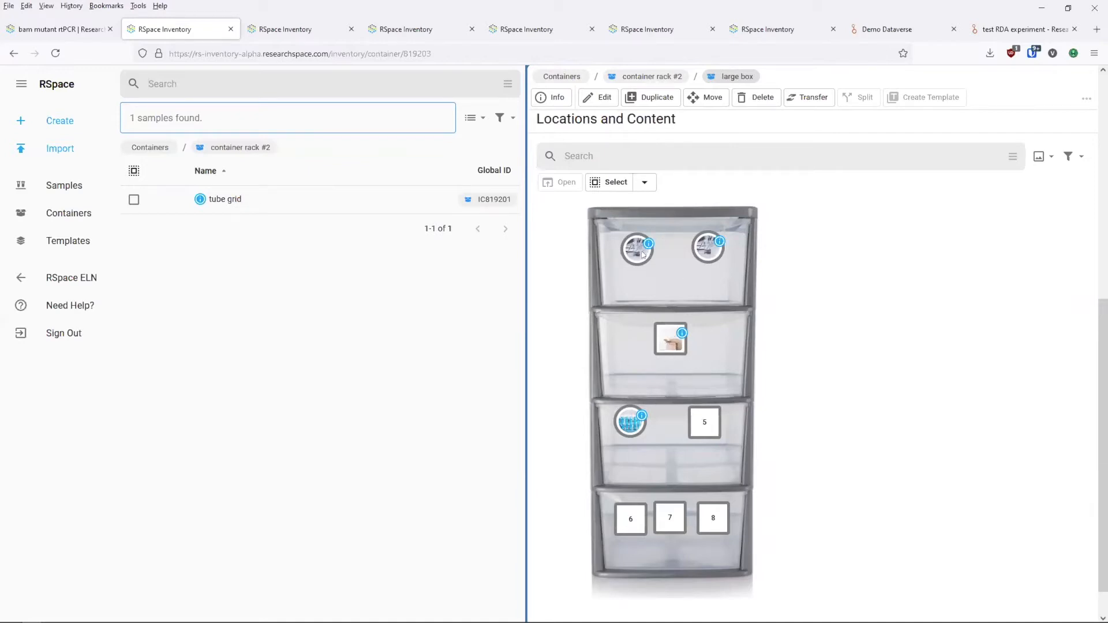
pyautogui.click(716, 242)
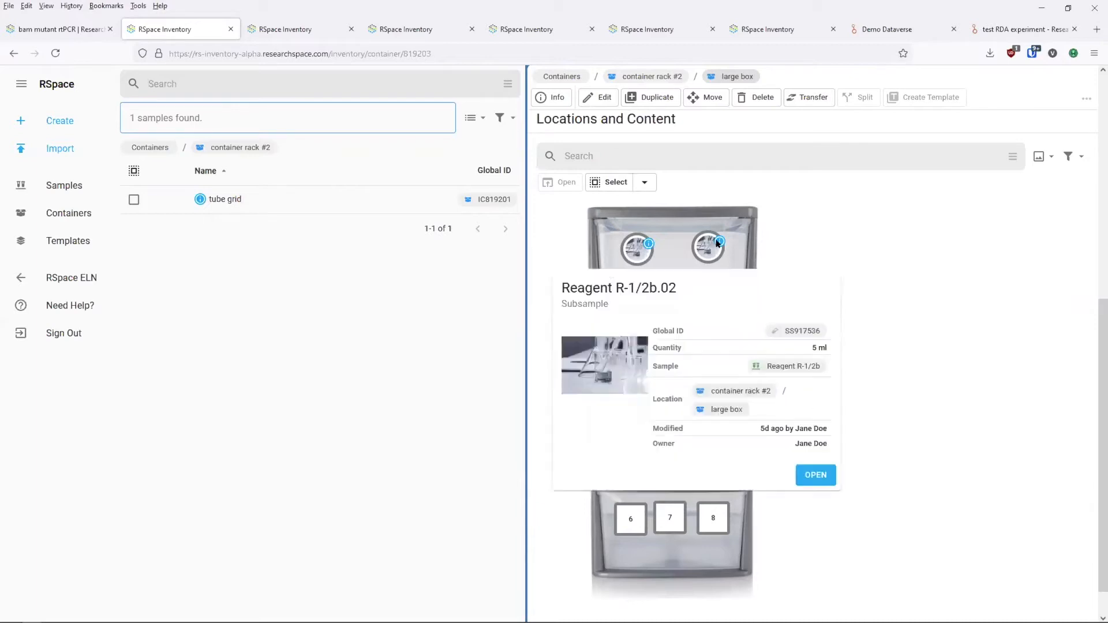
pyautogui.click(565, 242)
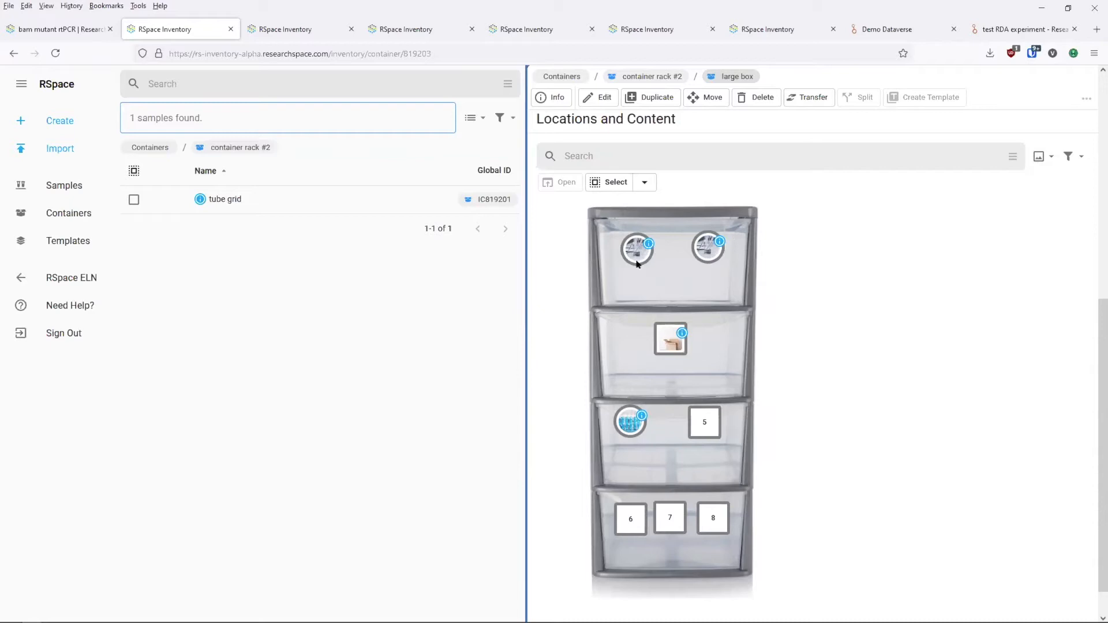
# Step: Show the large box contents as cards and review the cards down to the tube grid
pyautogui.click(1039, 162)
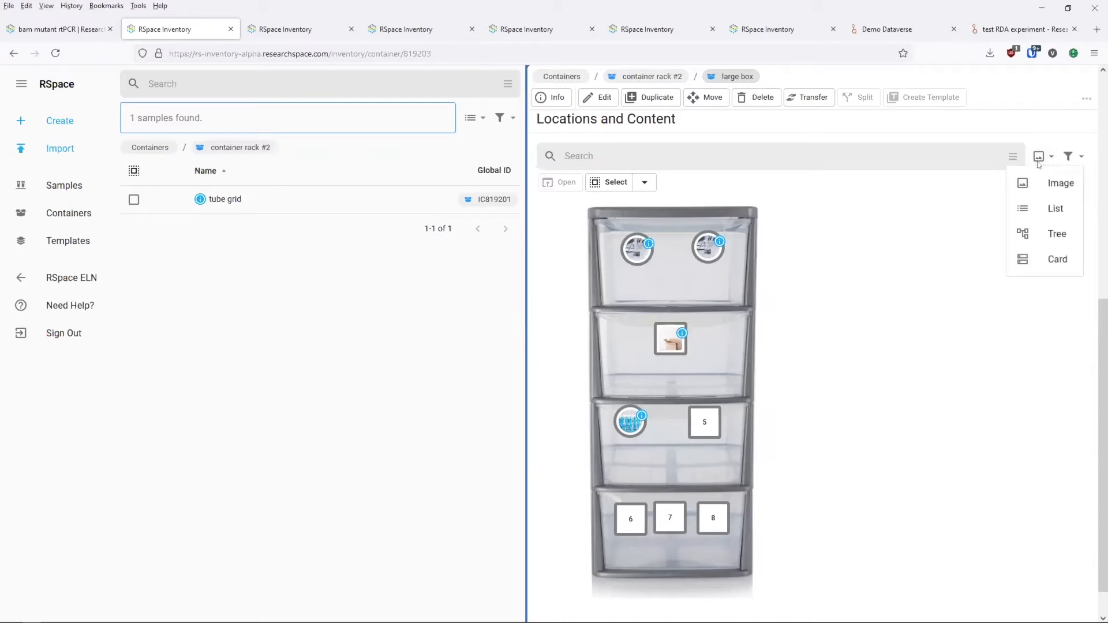
pyautogui.click(1056, 260)
pyautogui.scroll(-3, 882, 340)
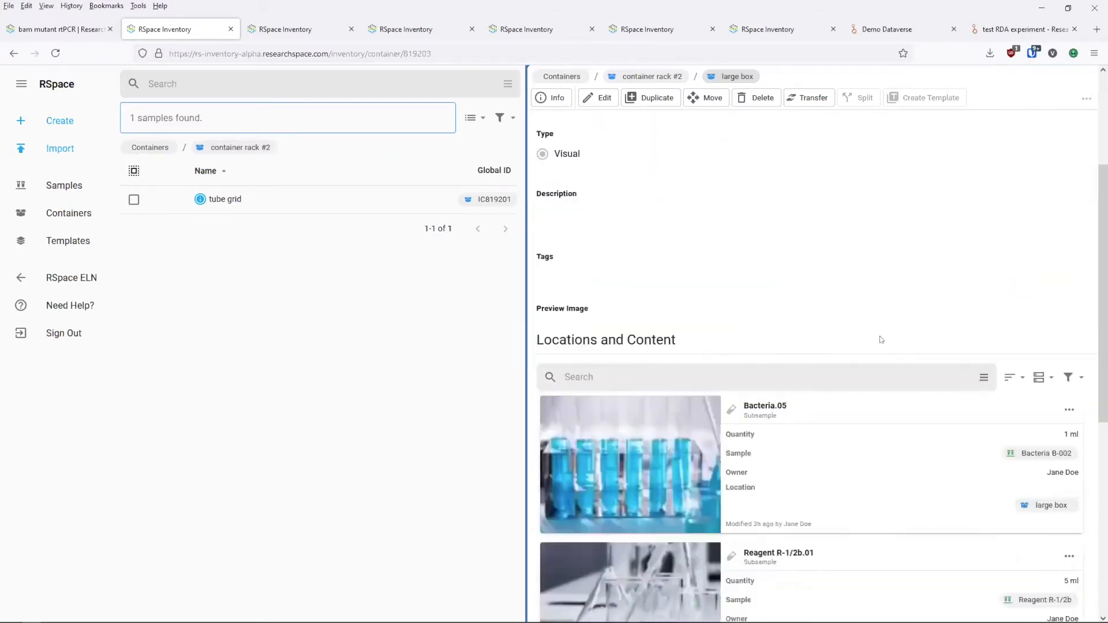
pyautogui.scroll(-3, 889, 332)
pyautogui.scroll(-1, 898, 312)
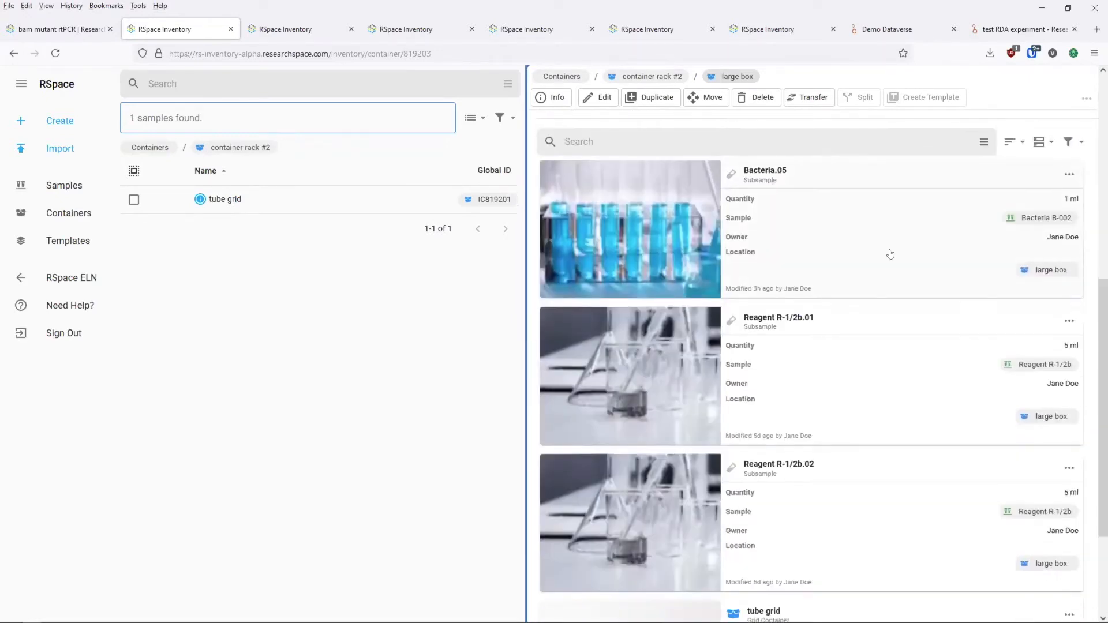
pyautogui.scroll(-2, 874, 225)
pyautogui.scroll(-2, 930, 284)
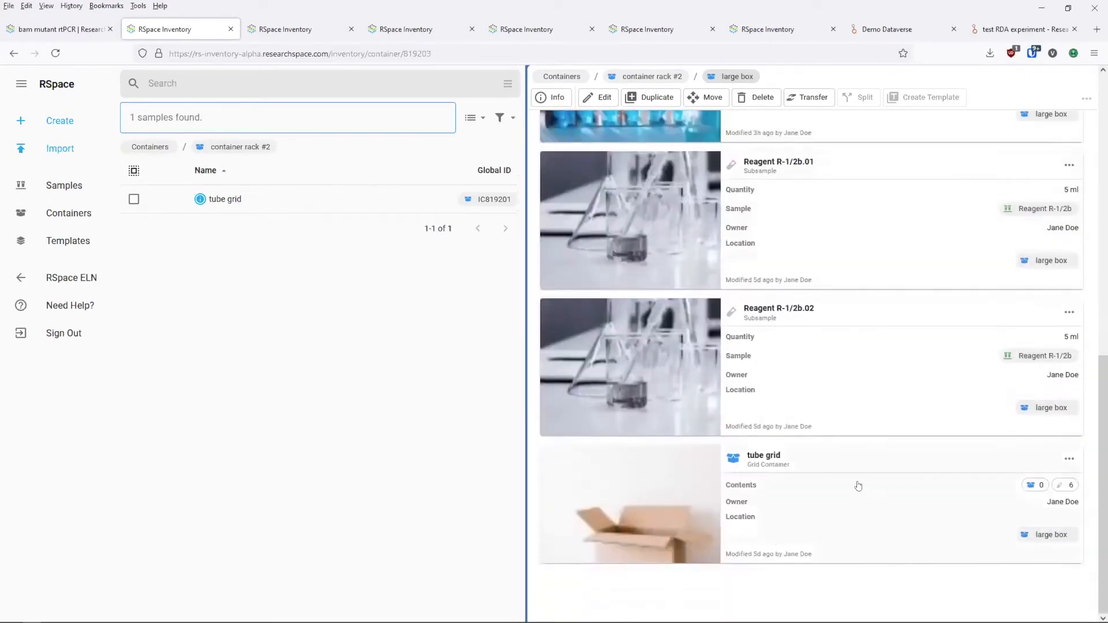
pyautogui.scroll(5, 860, 485)
# Step: Show the top-level containers as a tree and expand container rack #2, large box, tube grid and container rack #1
pyautogui.click(50, 215)
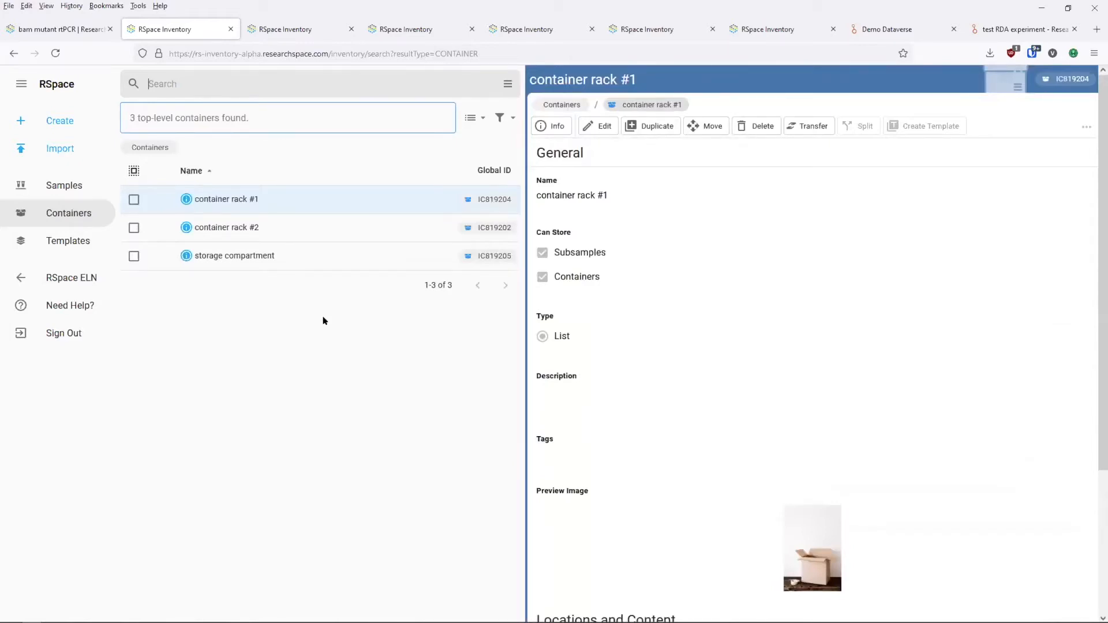
pyautogui.click(472, 119)
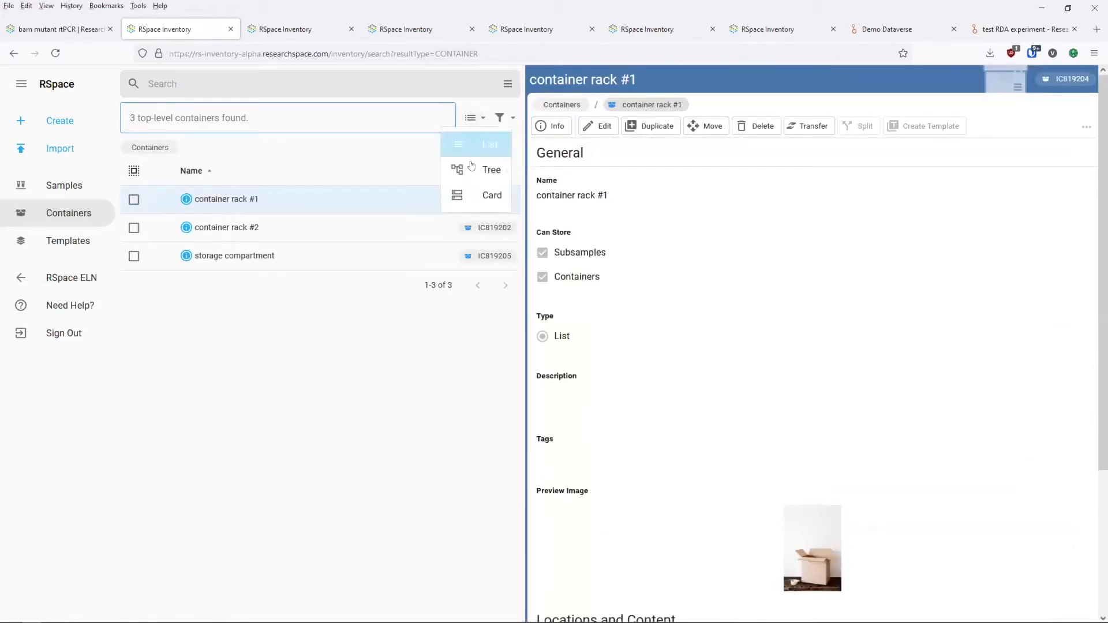
pyautogui.click(462, 168)
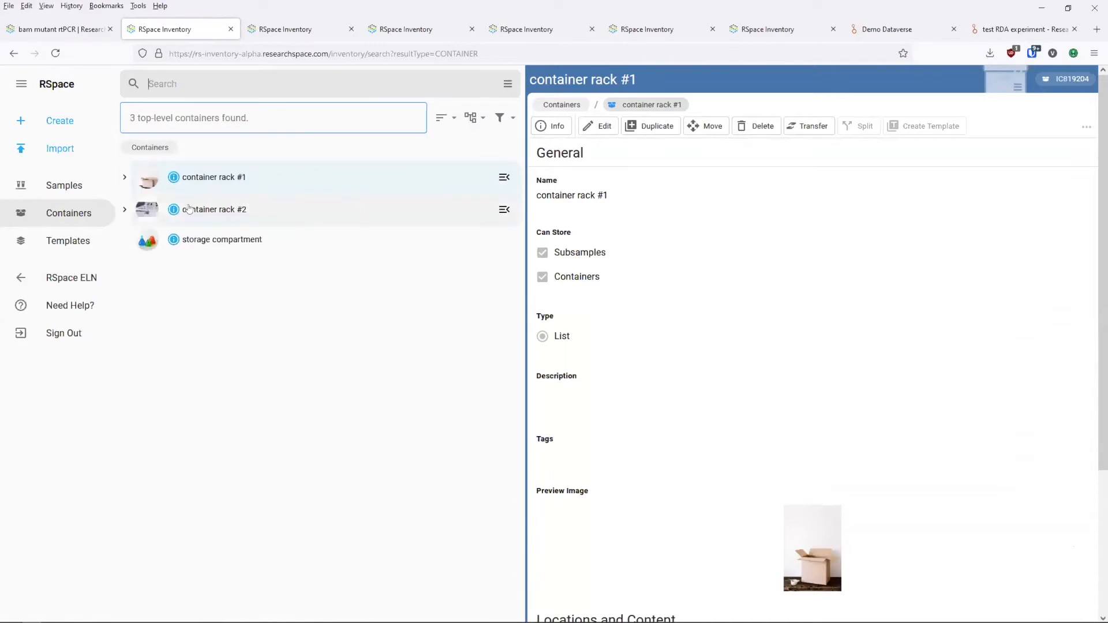
pyautogui.click(125, 210)
pyautogui.click(141, 245)
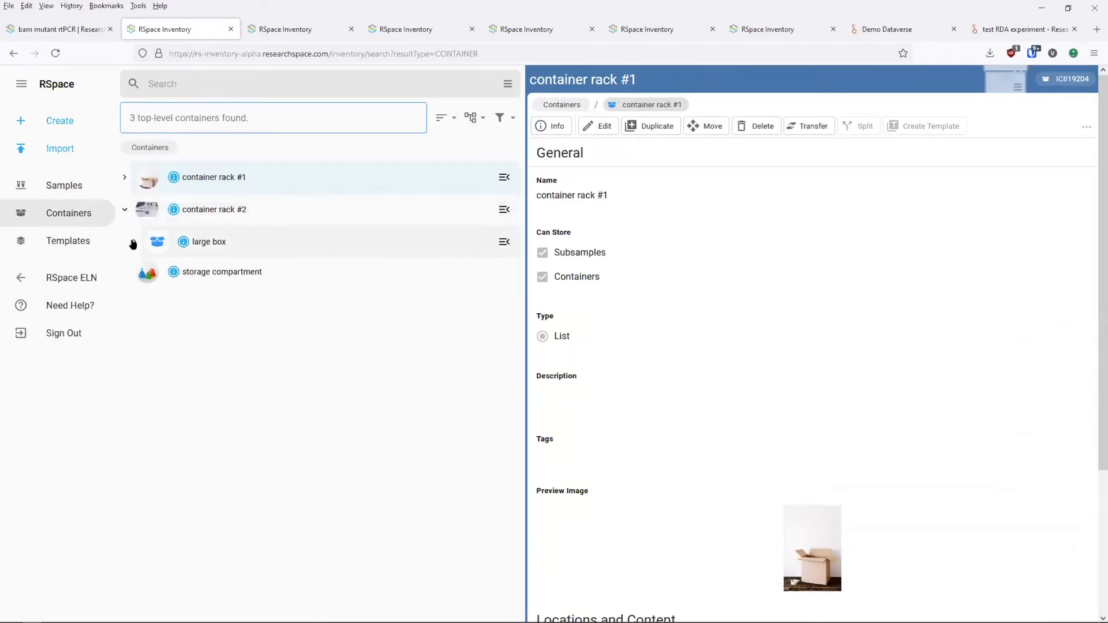
pyautogui.click(143, 330)
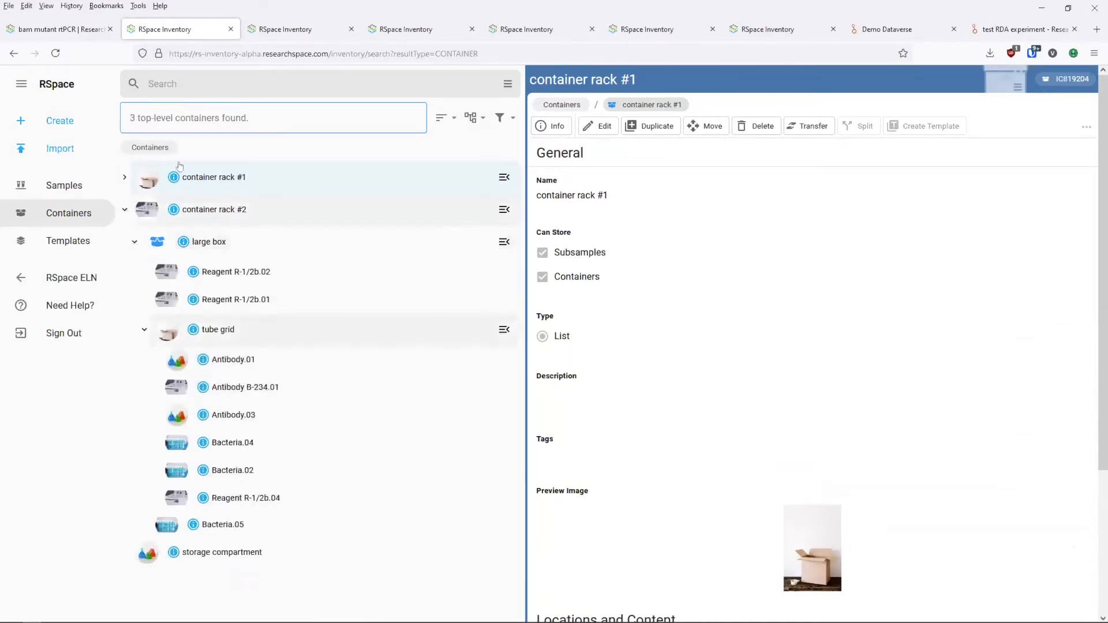
pyautogui.click(125, 179)
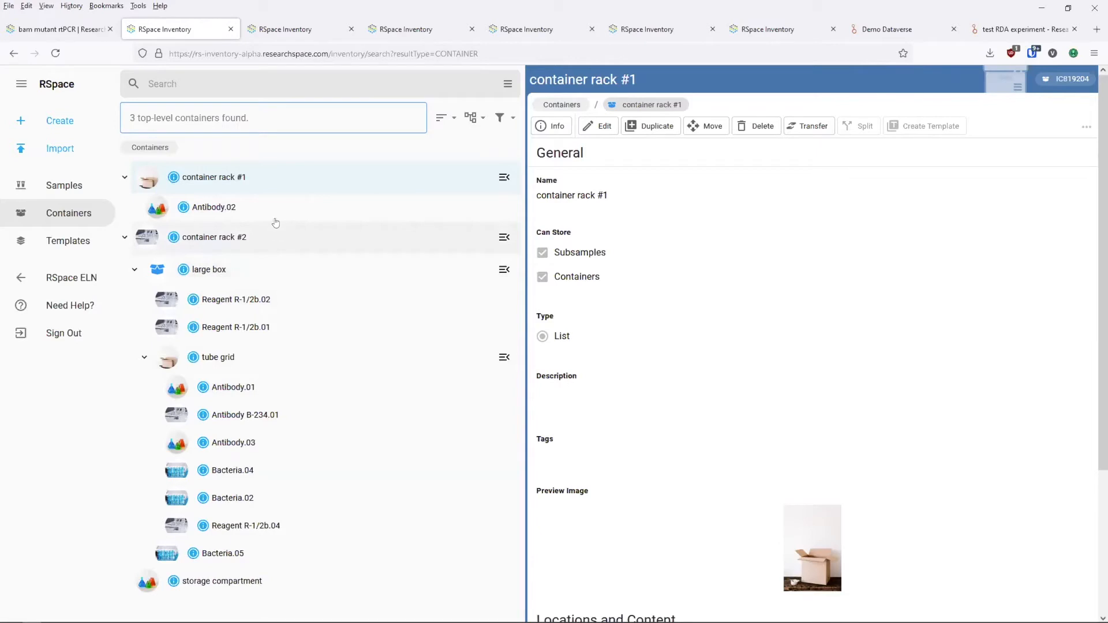
# Step: Switch to the bam mutant rtPCR document in the RSpace ELN and review its fields, including Master Mix, Cycling Parameters and Primers
pyautogui.click(80, 39)
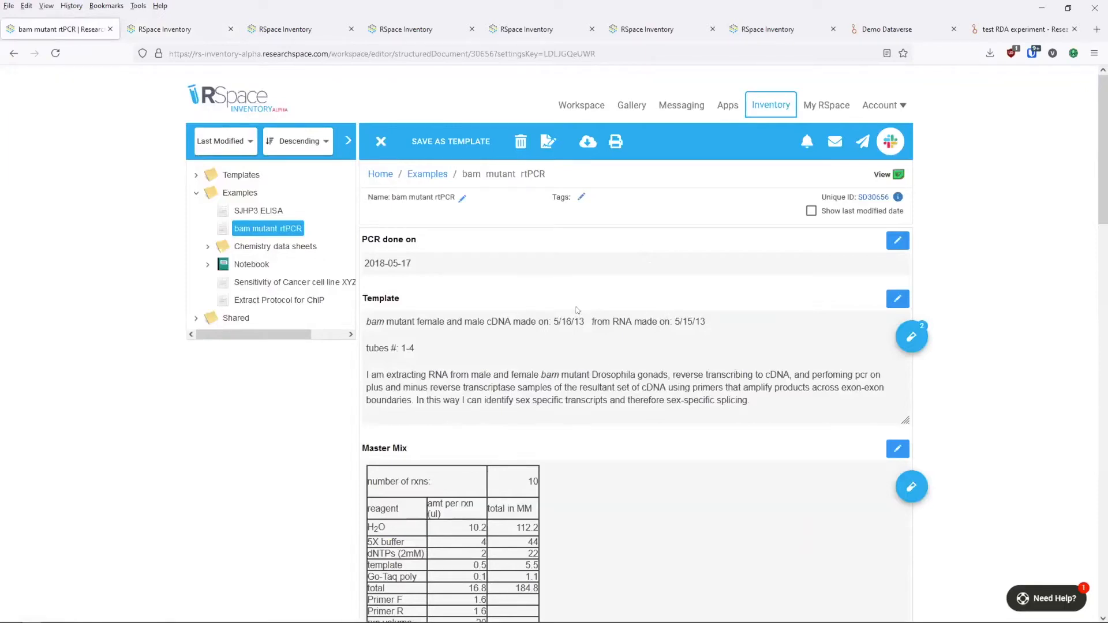
pyautogui.scroll(-2, 650, 373)
pyautogui.scroll(2, 649, 374)
pyautogui.scroll(-9, 643, 396)
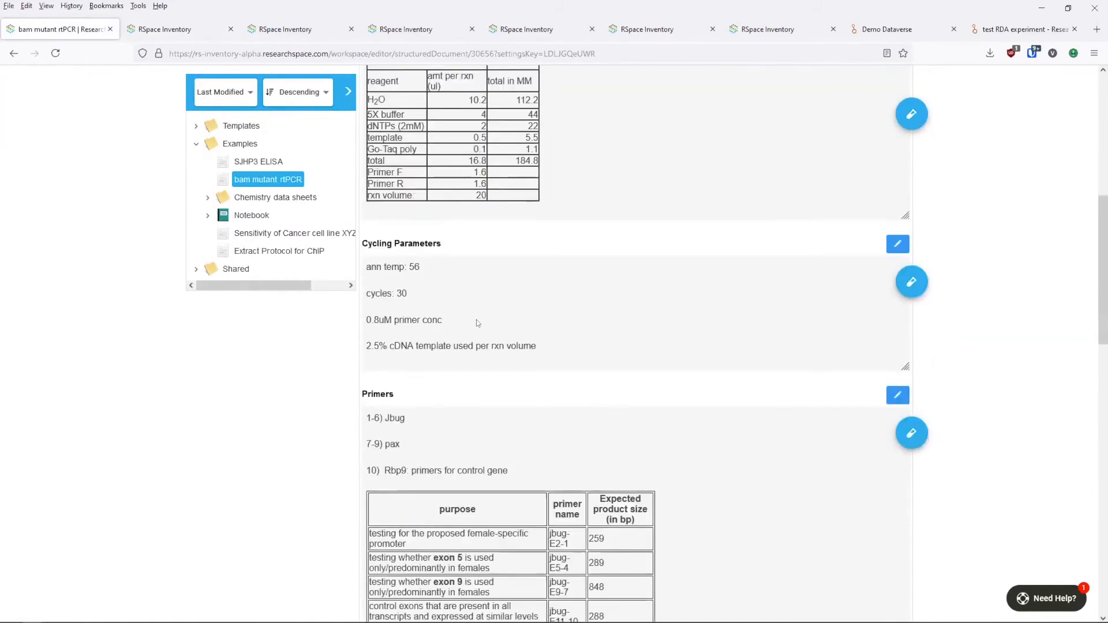
pyautogui.scroll(3, 657, 347)
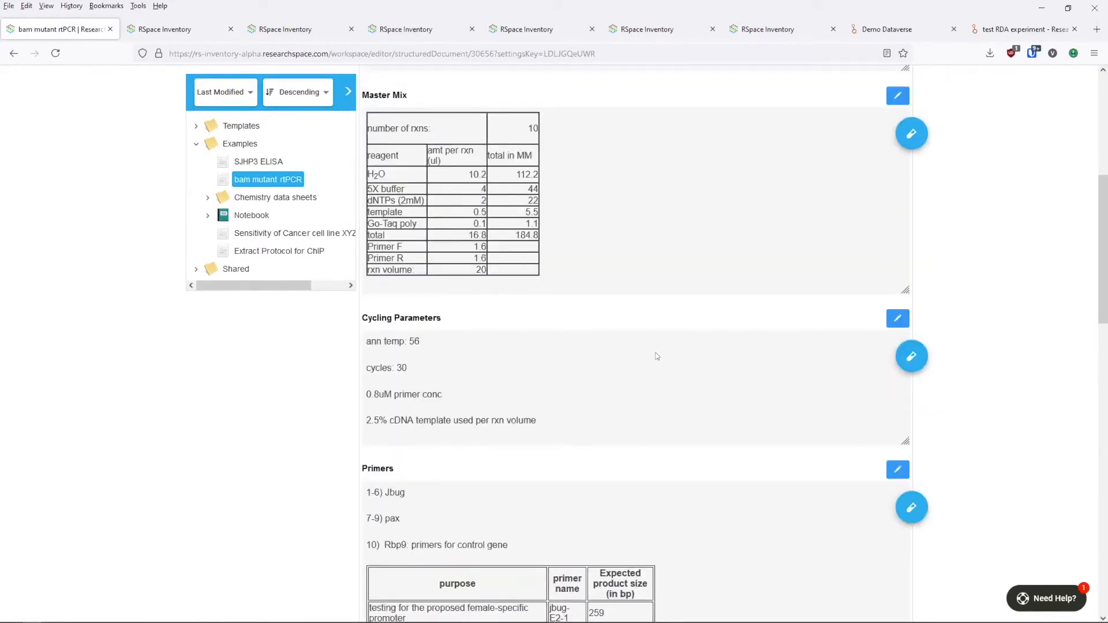
pyautogui.scroll(4, 657, 356)
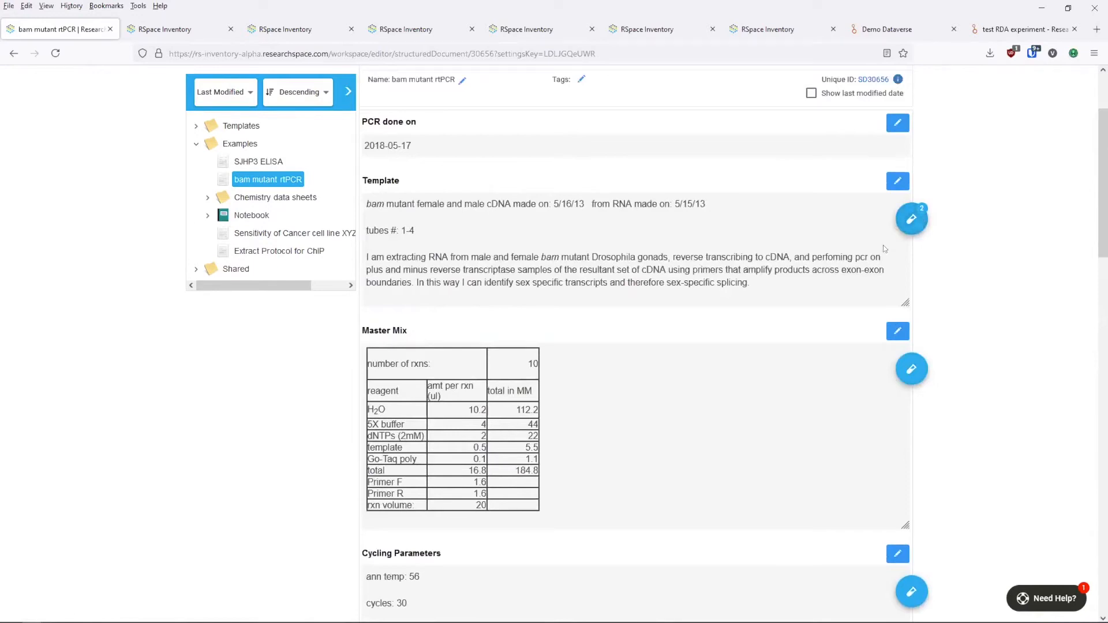
# Step: Open the Experiment Materials list attached to the Template field and examine the inventory picker without adding any items
pyautogui.click(904, 228)
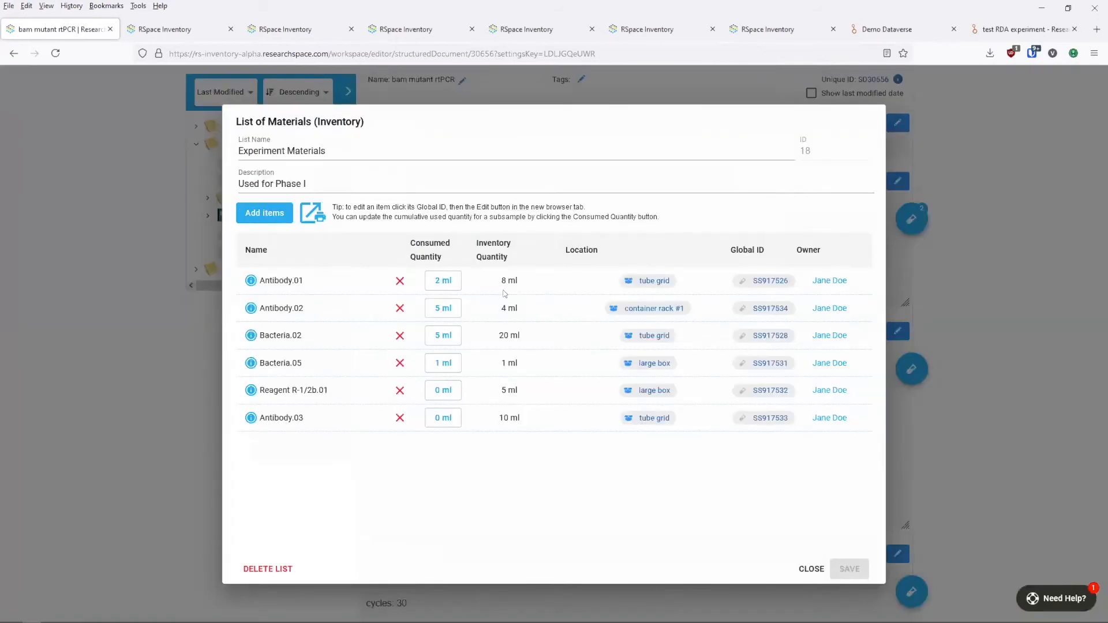
pyautogui.click(265, 215)
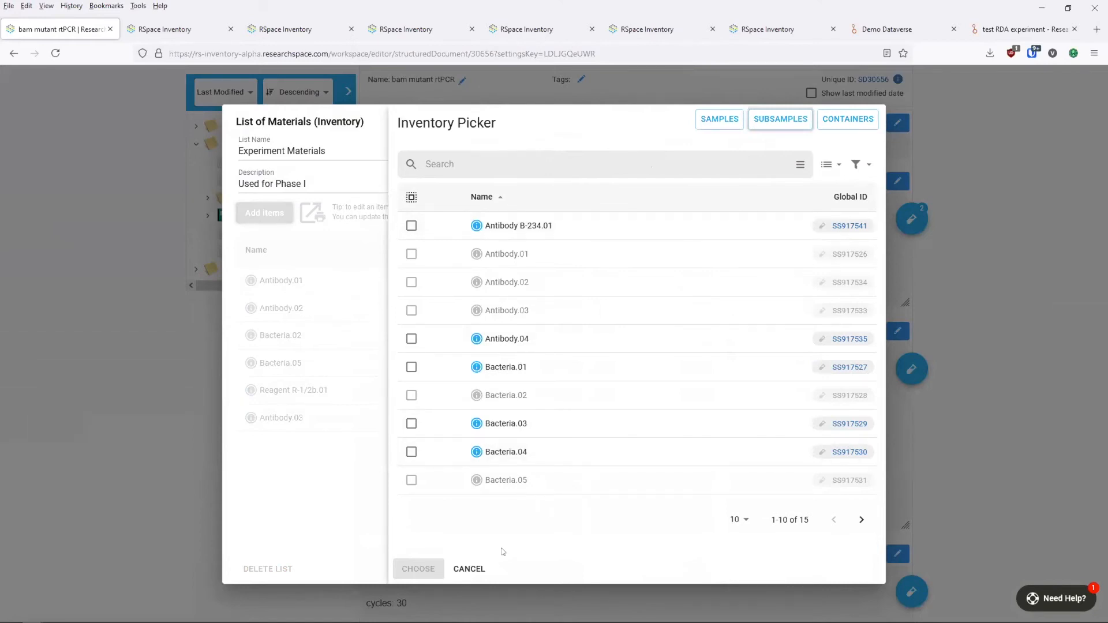
pyautogui.click(460, 570)
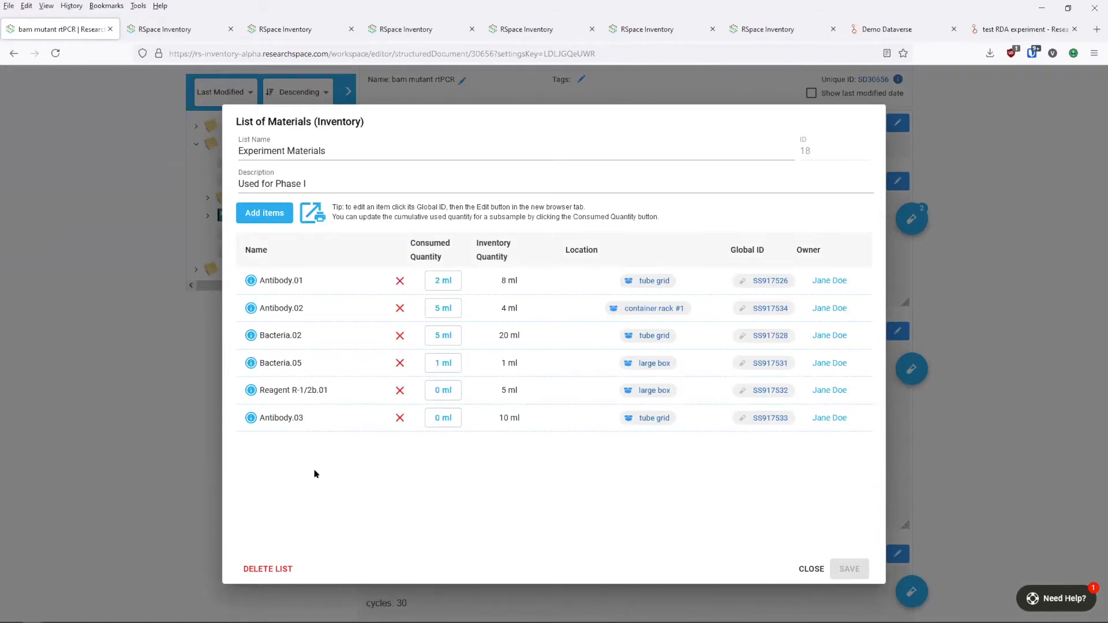
# Step: Preview Antibody.03 in the materials list, and inspect the tube grid container linked to Antibody.01 in a separate browser tab
pyautogui.click(250, 419)
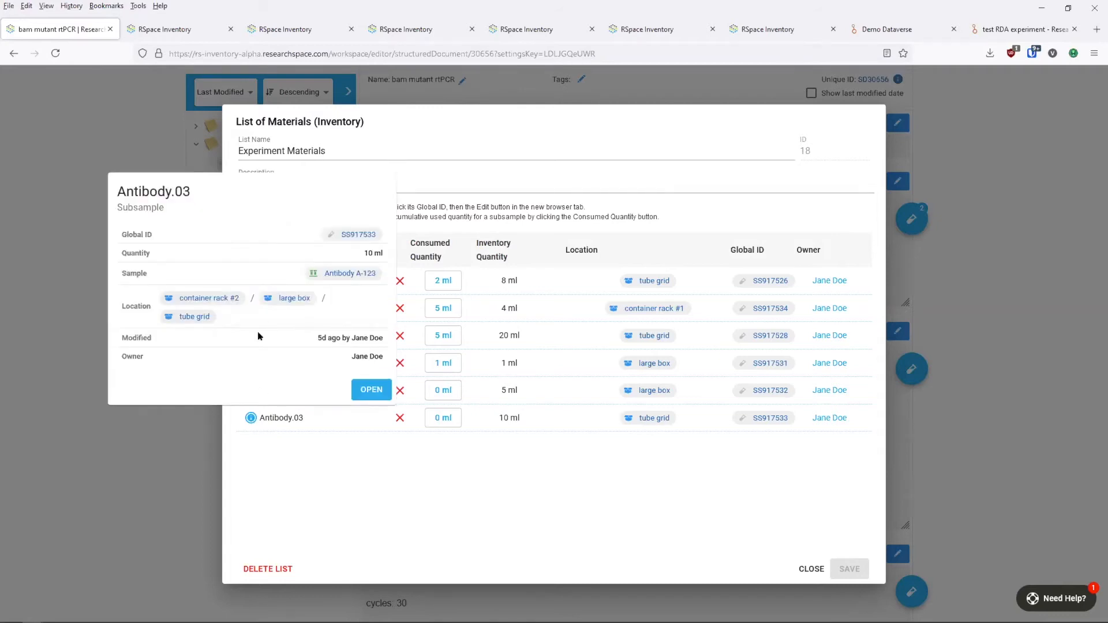
pyautogui.click(393, 459)
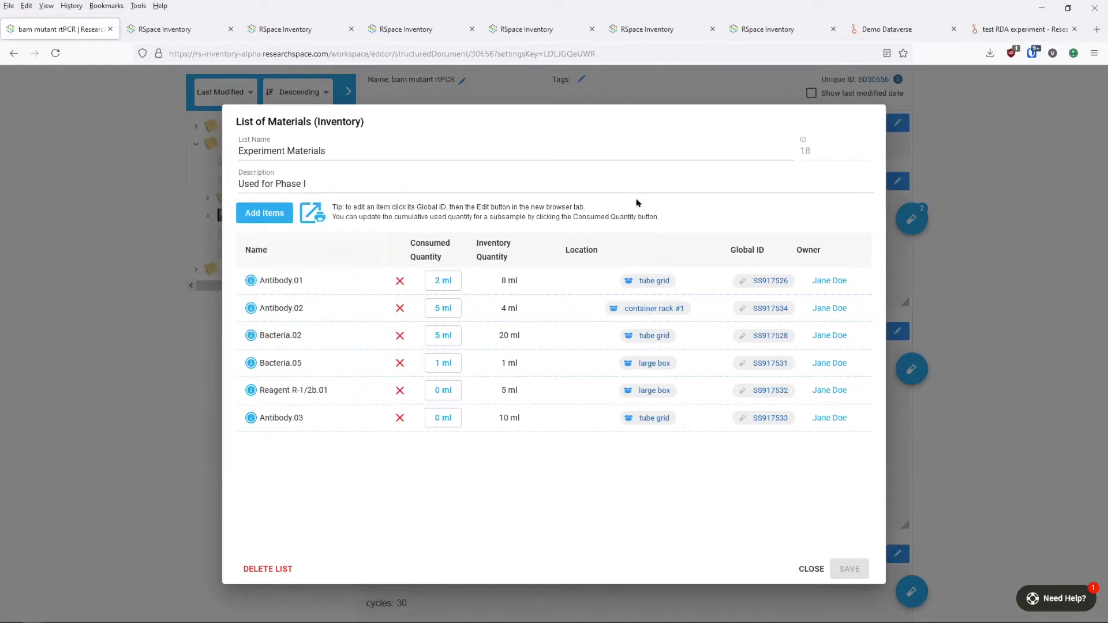
pyautogui.middleClick(643, 282)
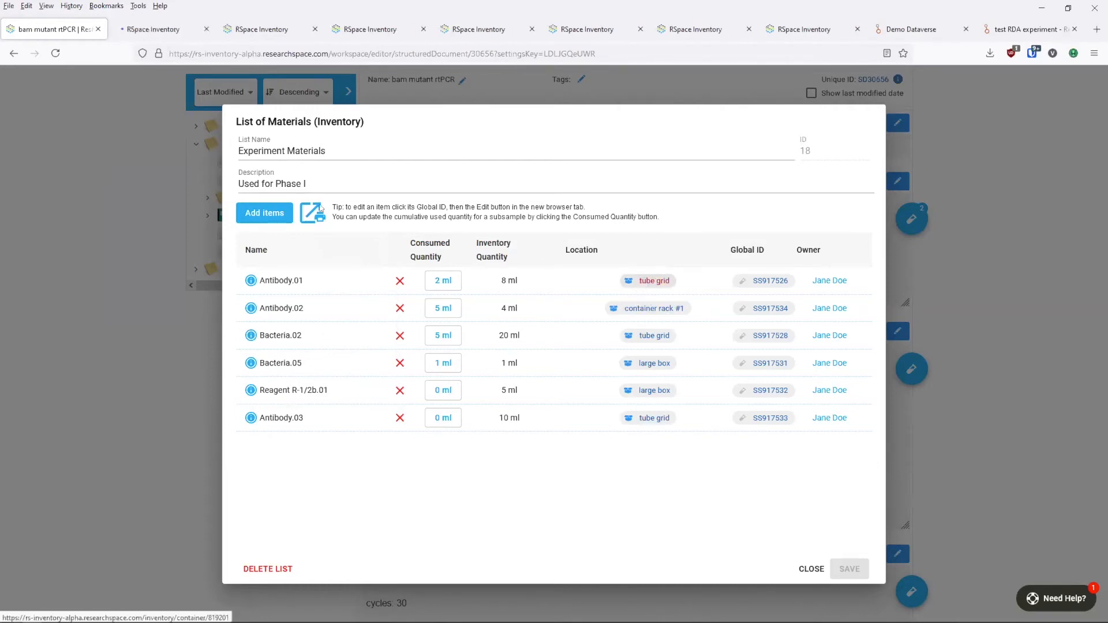
pyautogui.hotkey('ctrl', 'Tab')
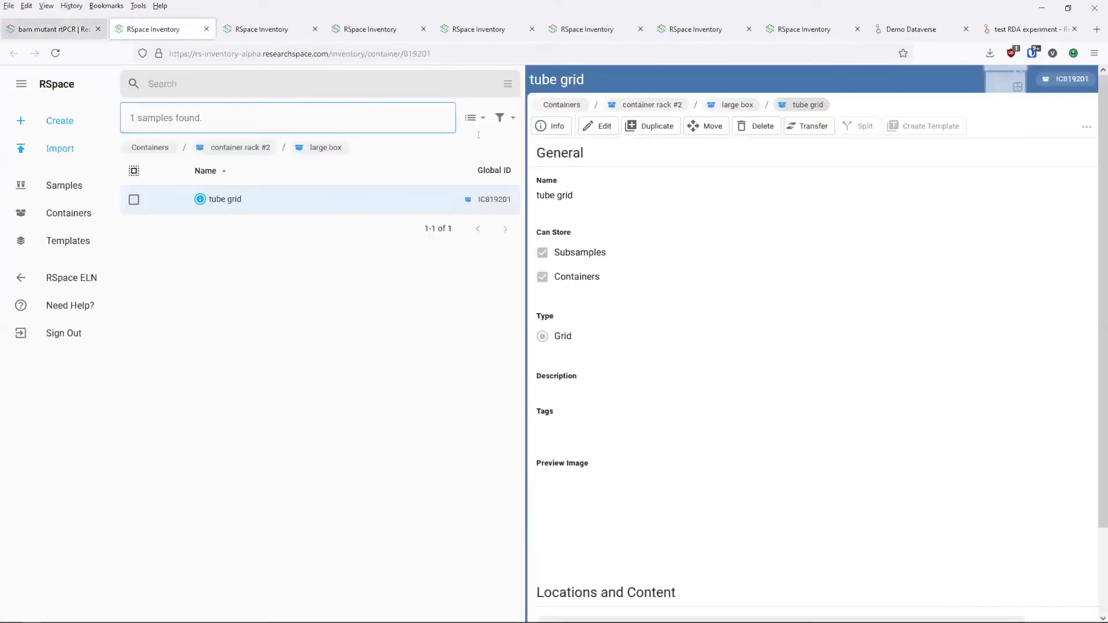
pyautogui.scroll(-2, 678, 419)
pyautogui.scroll(-3, 678, 419)
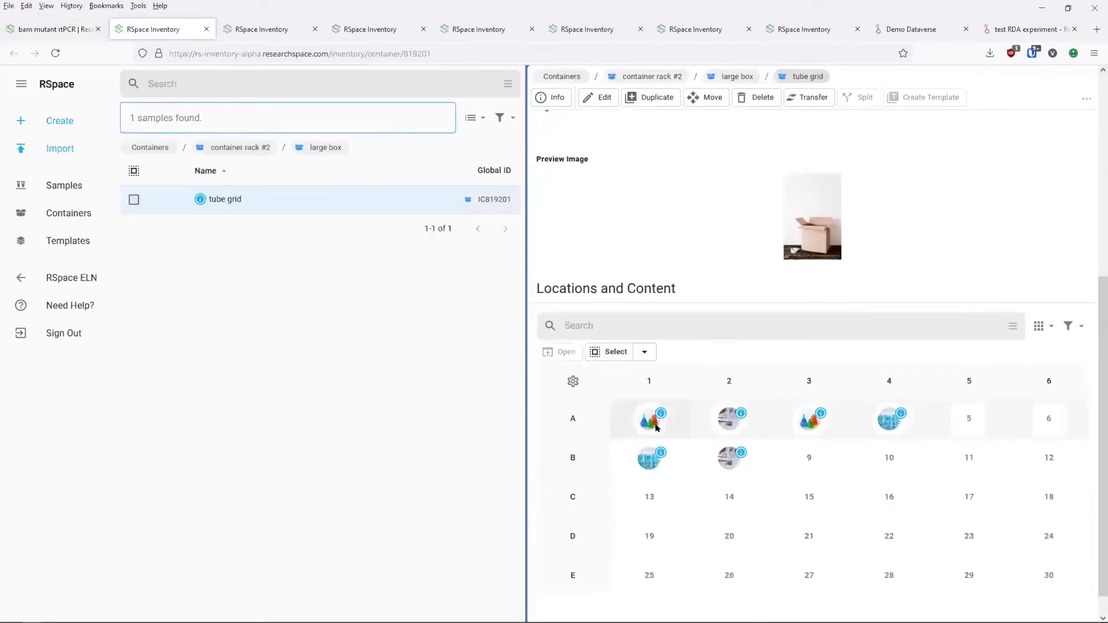
pyautogui.hotkey('ctrl', 'shift', 'Tab')
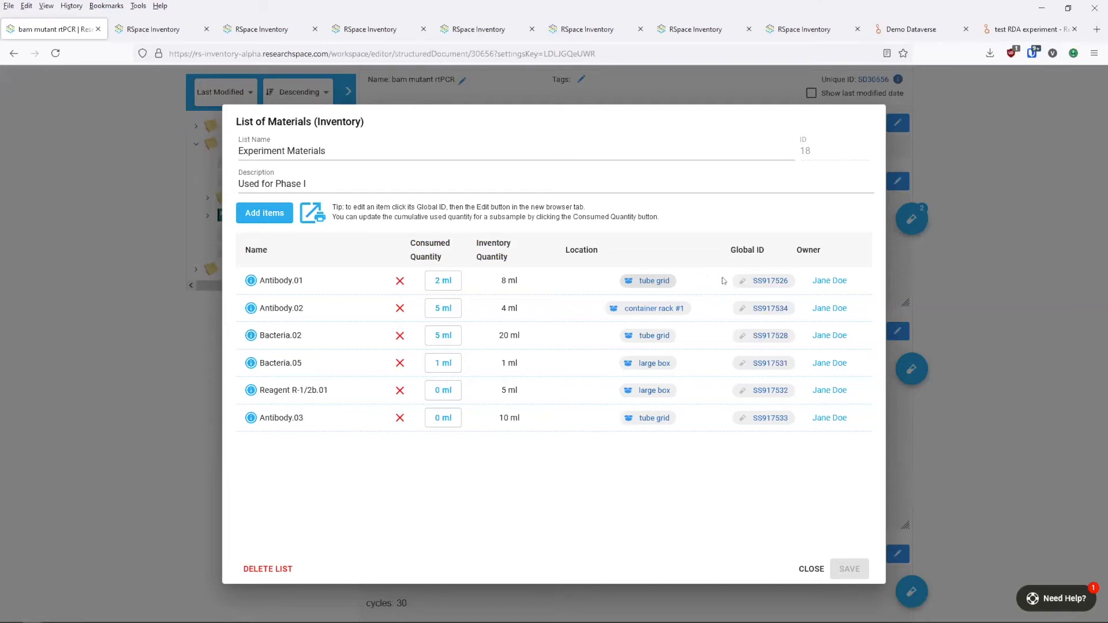
# Step: Go back to the tube grid record in Inventory and list the samples to view Antibody A-123, returning to the materials list when done
pyautogui.click(658, 280)
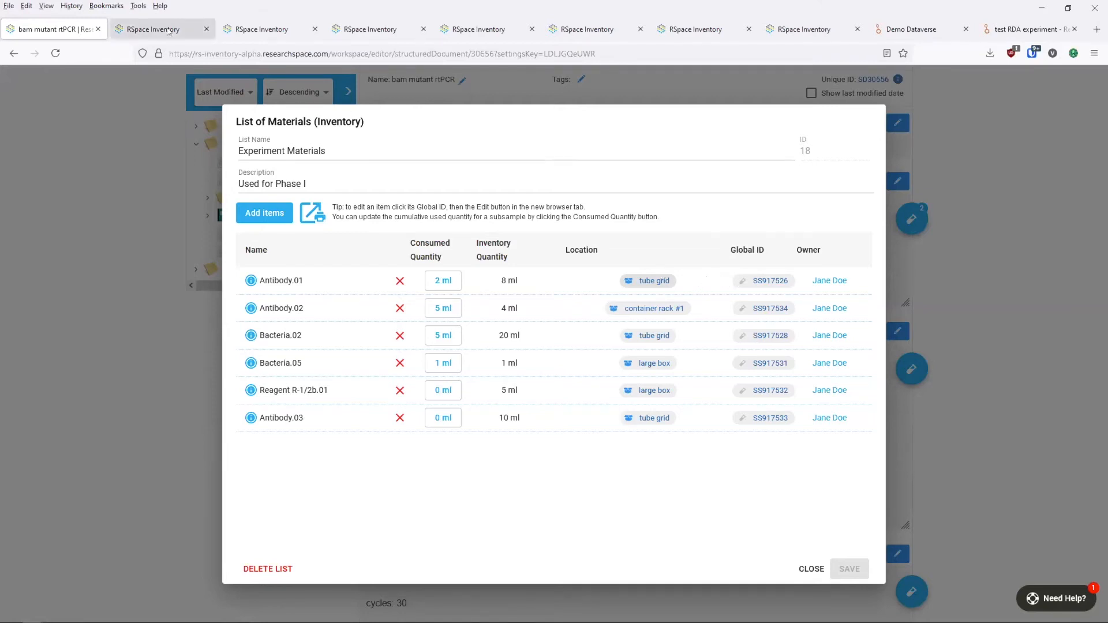
pyautogui.scroll(6, 645, 213)
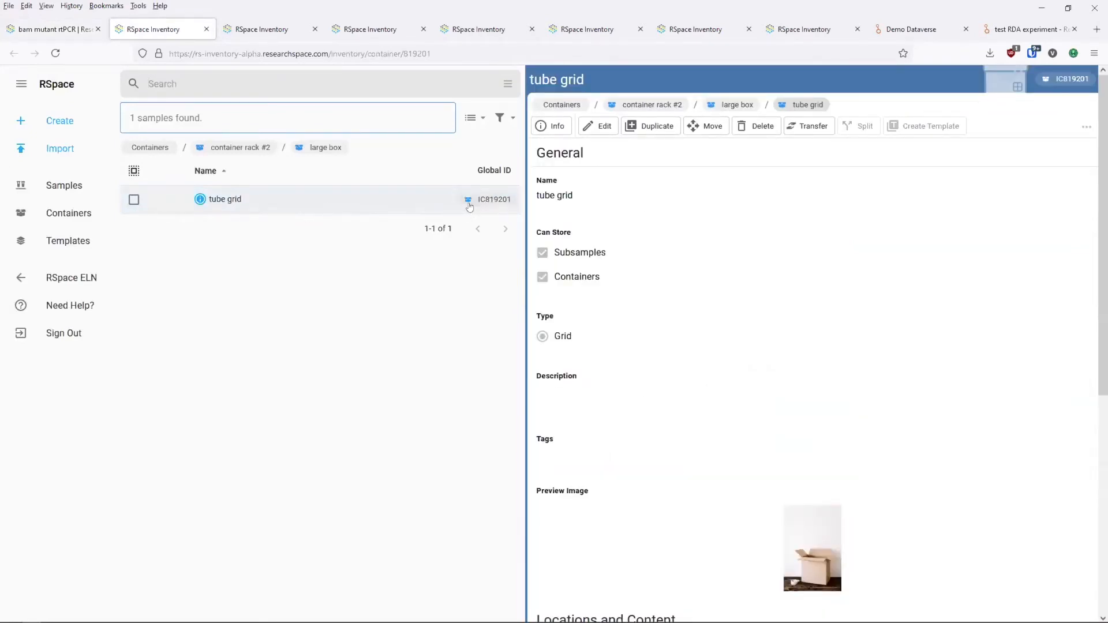
pyautogui.click(69, 191)
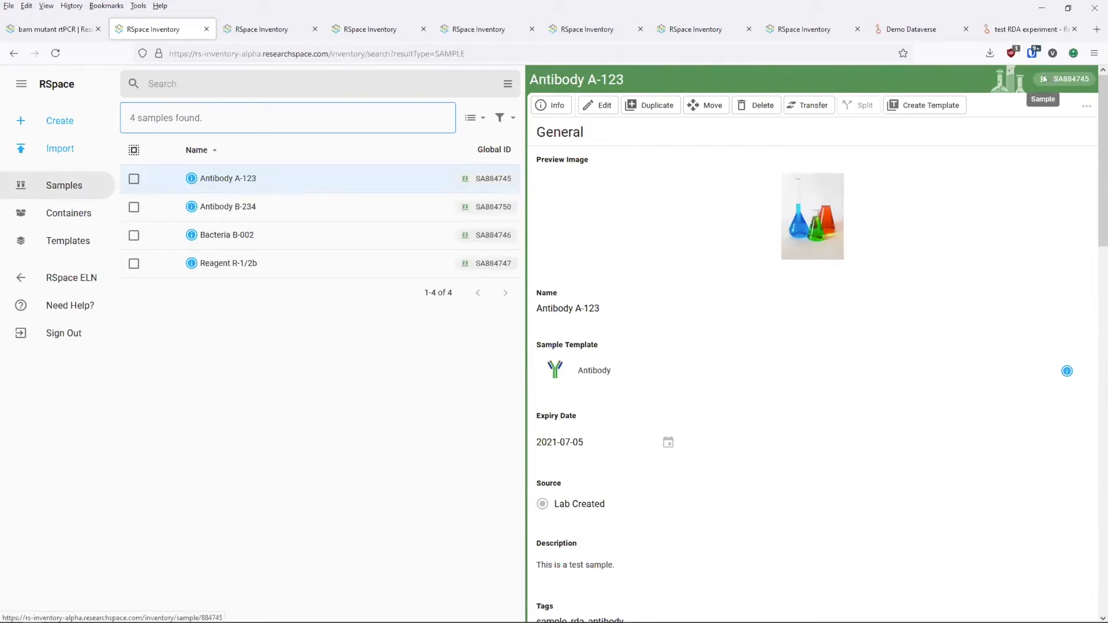
pyautogui.click(59, 28)
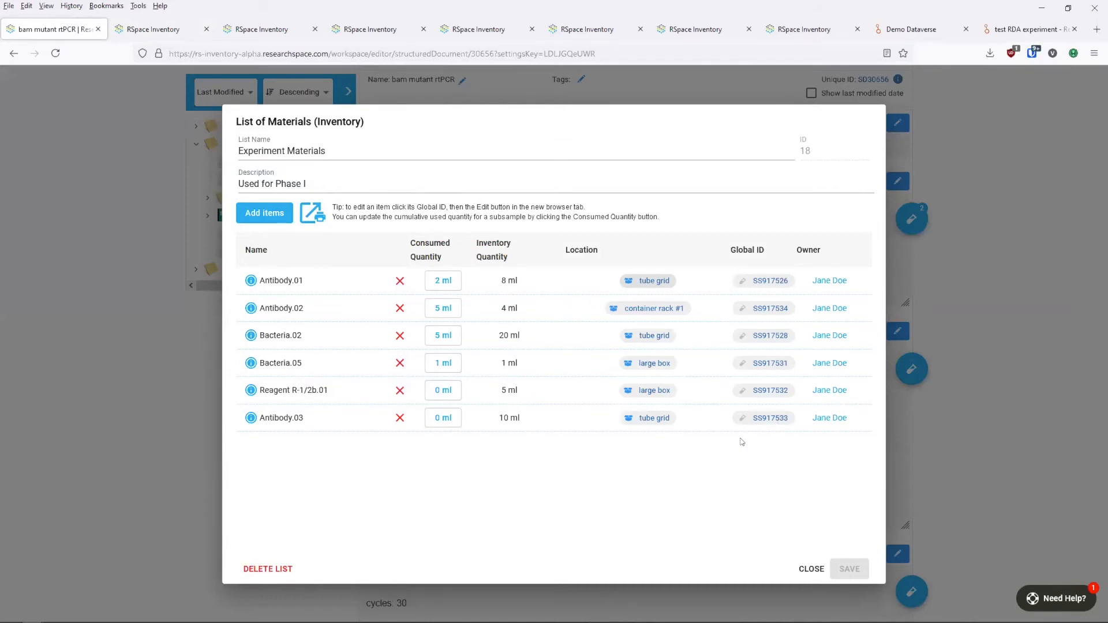
# Step: View the Antibody.01 subsample record through its global ID, and preview its details from the Experiment Materials list
pyautogui.click(756, 282)
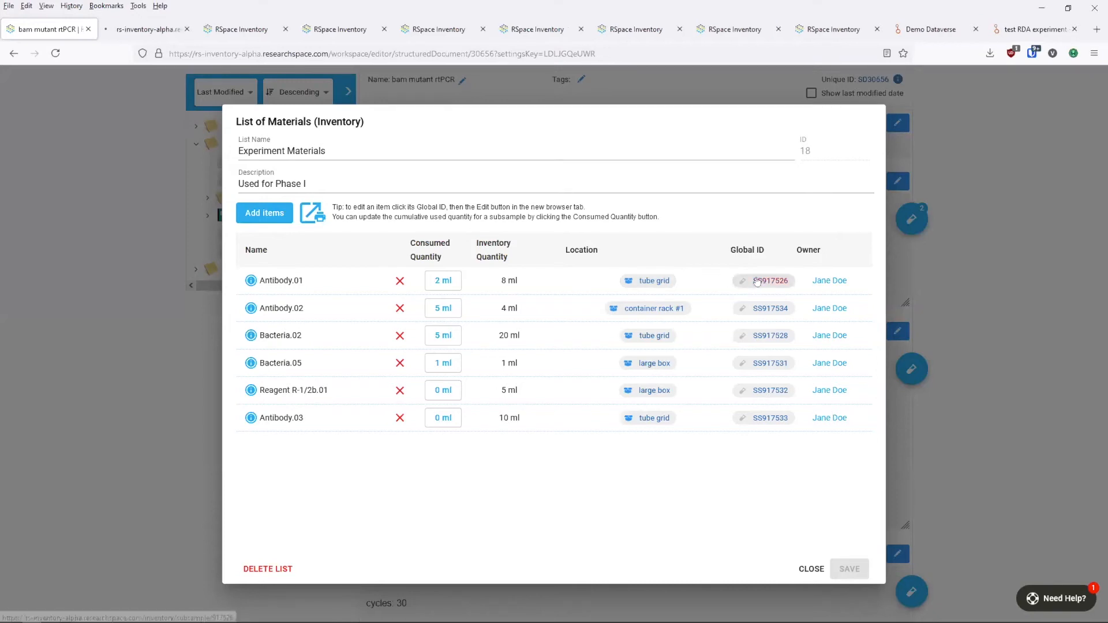
pyautogui.click(142, 32)
pyautogui.click(37, 24)
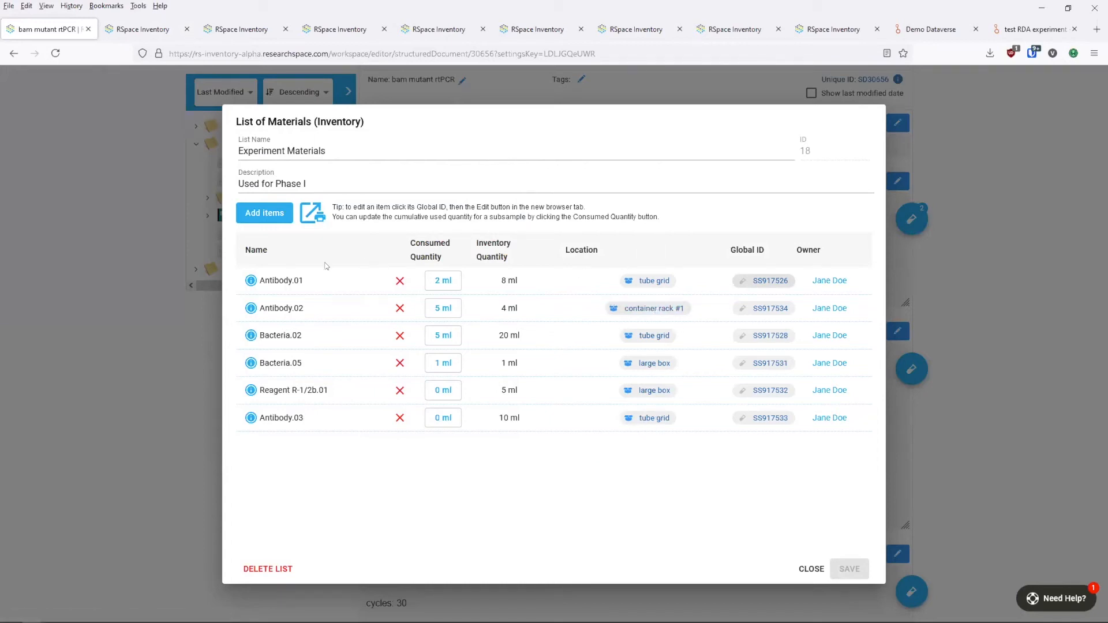
pyautogui.click(251, 280)
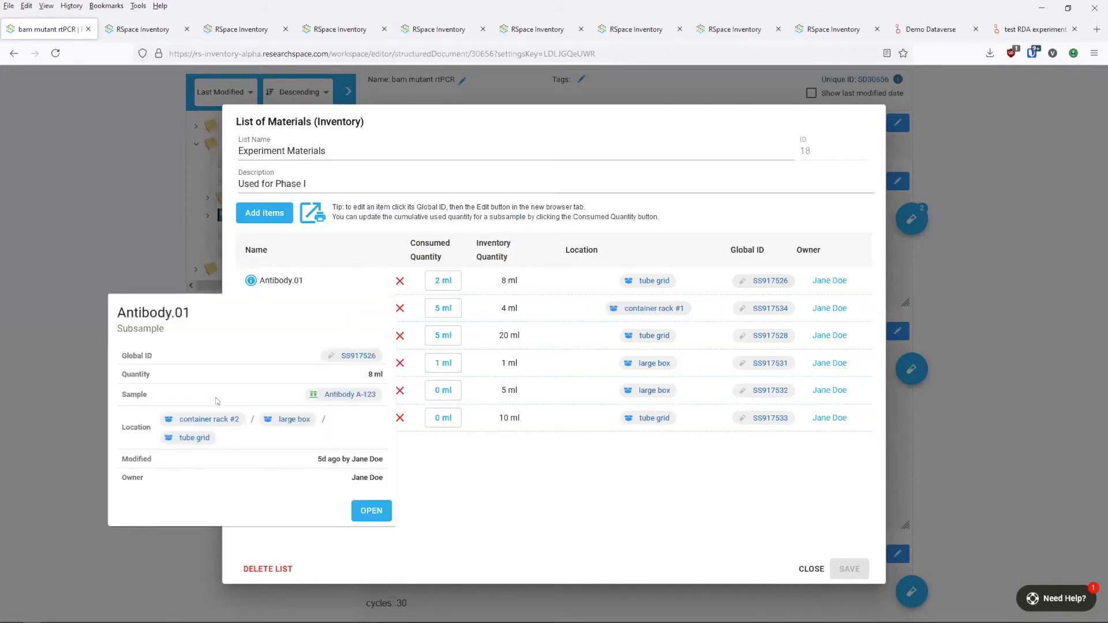
pyautogui.click(551, 486)
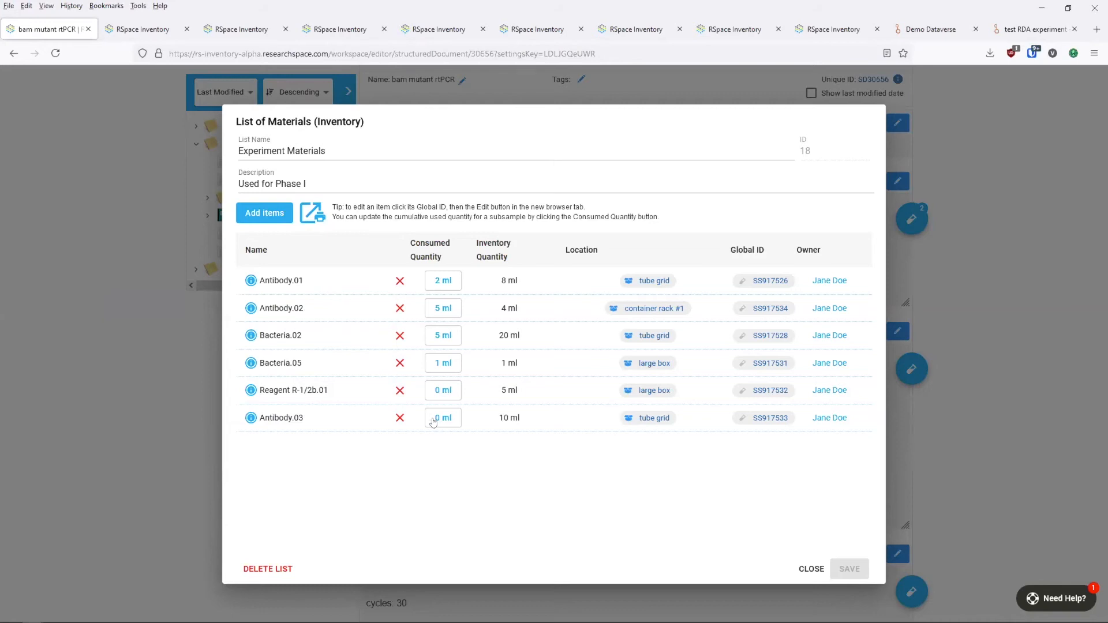
# Step: Set the consumed quantity of Reagent R-1/2b.01 to 3 ml with its inventory quantity updated, and save the materials list
pyautogui.click(440, 392)
pyautogui.click(638, 393)
pyautogui.write('3')
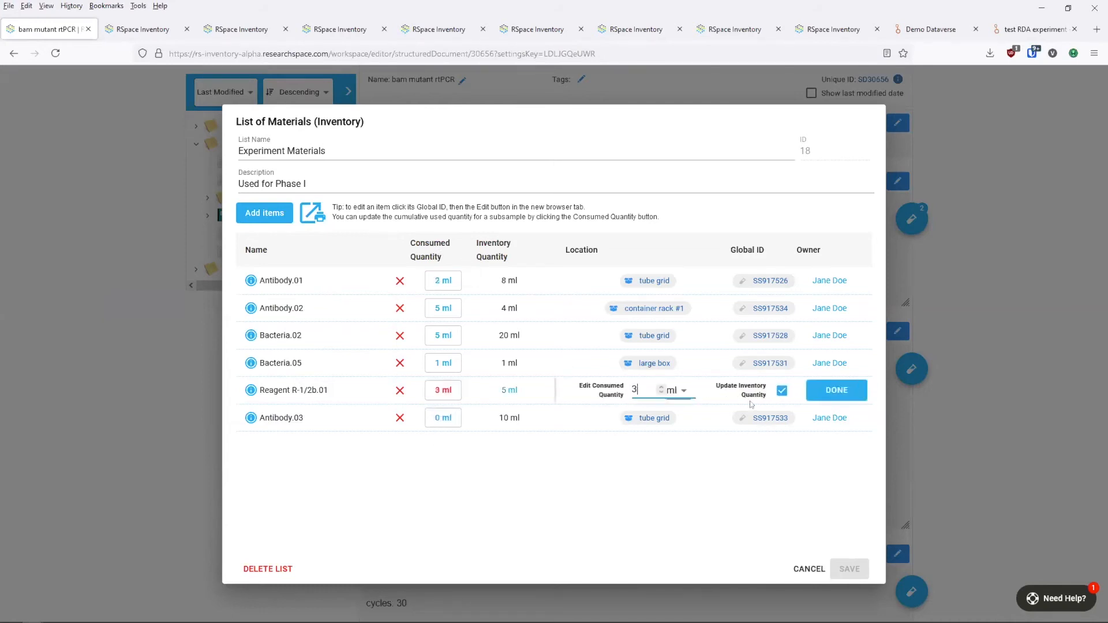
pyautogui.click(834, 390)
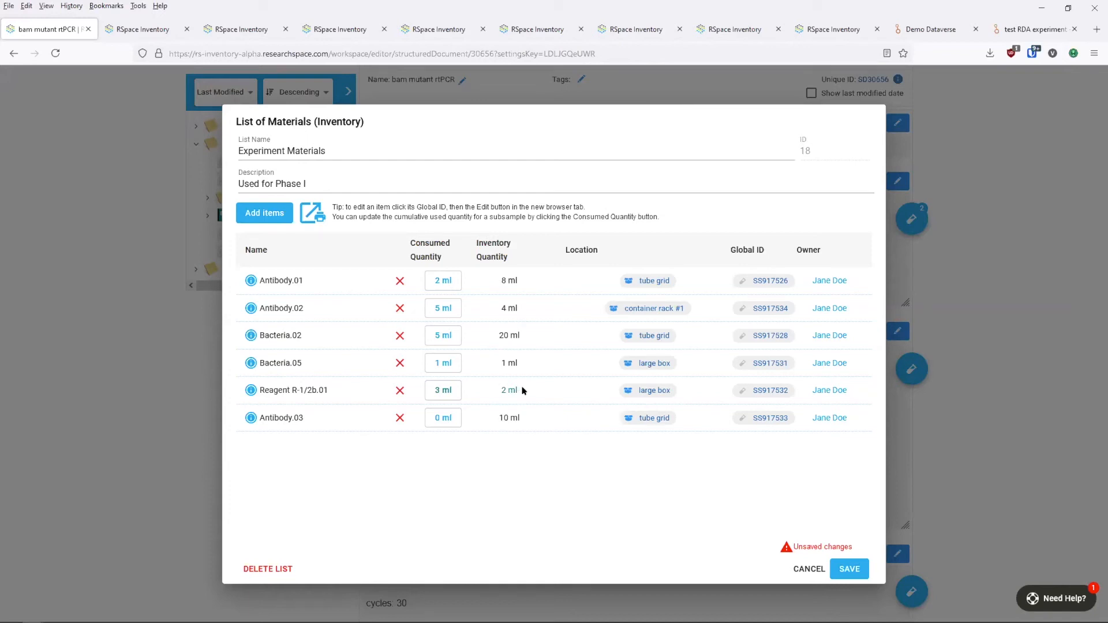
pyautogui.click(847, 565)
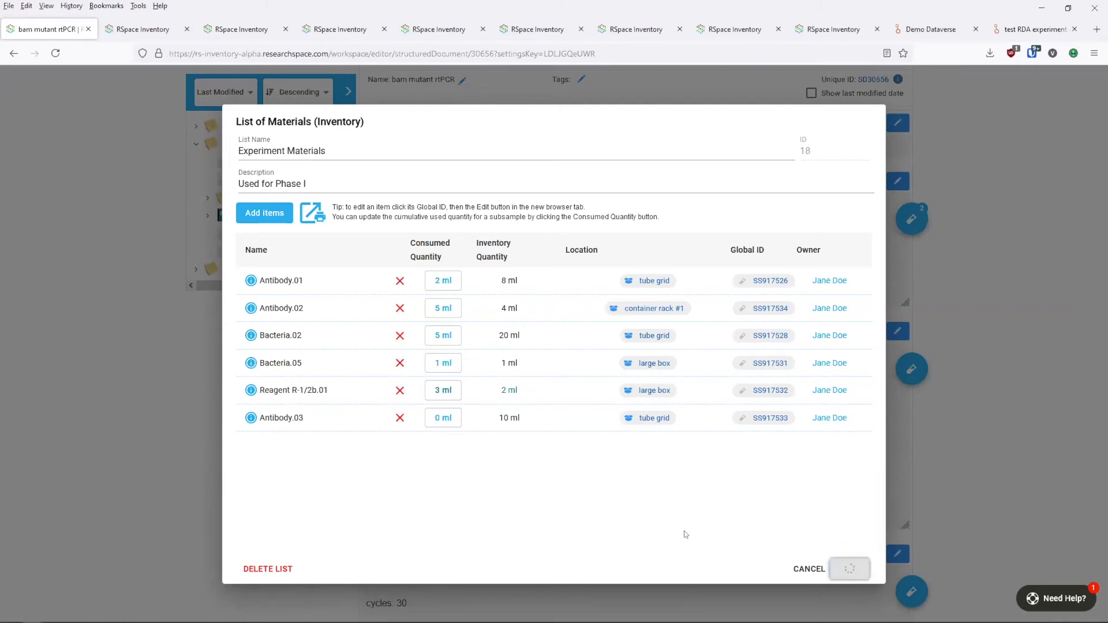
# Step: Preview the printable version of the bam mutant rtPCR document with its lists of materials, and leave without printing
pyautogui.scroll(2, 645, 353)
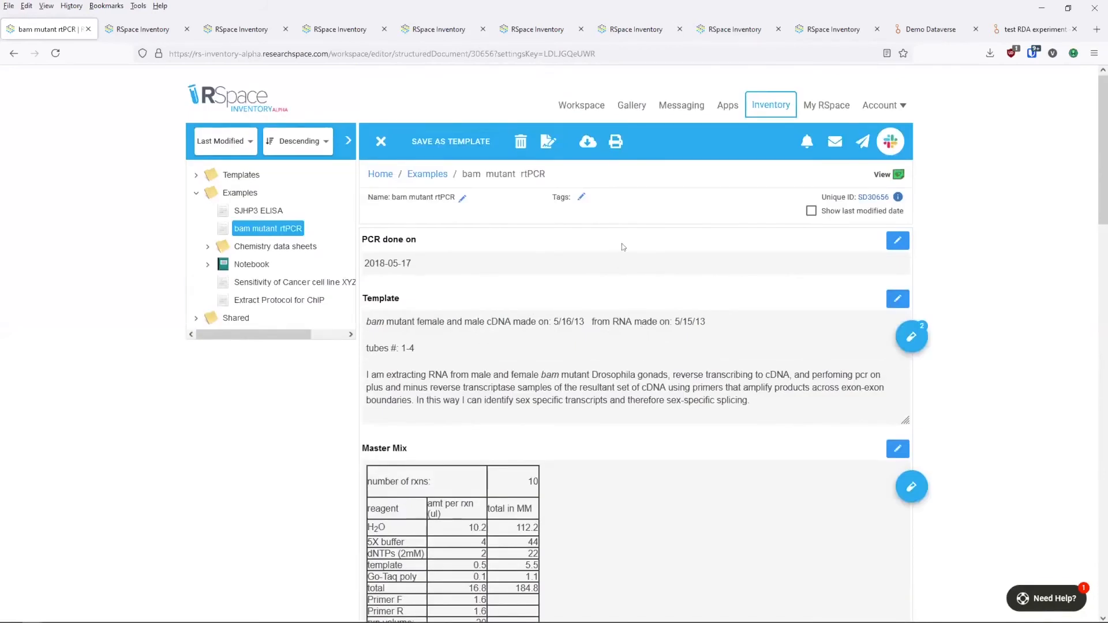
pyautogui.click(614, 145)
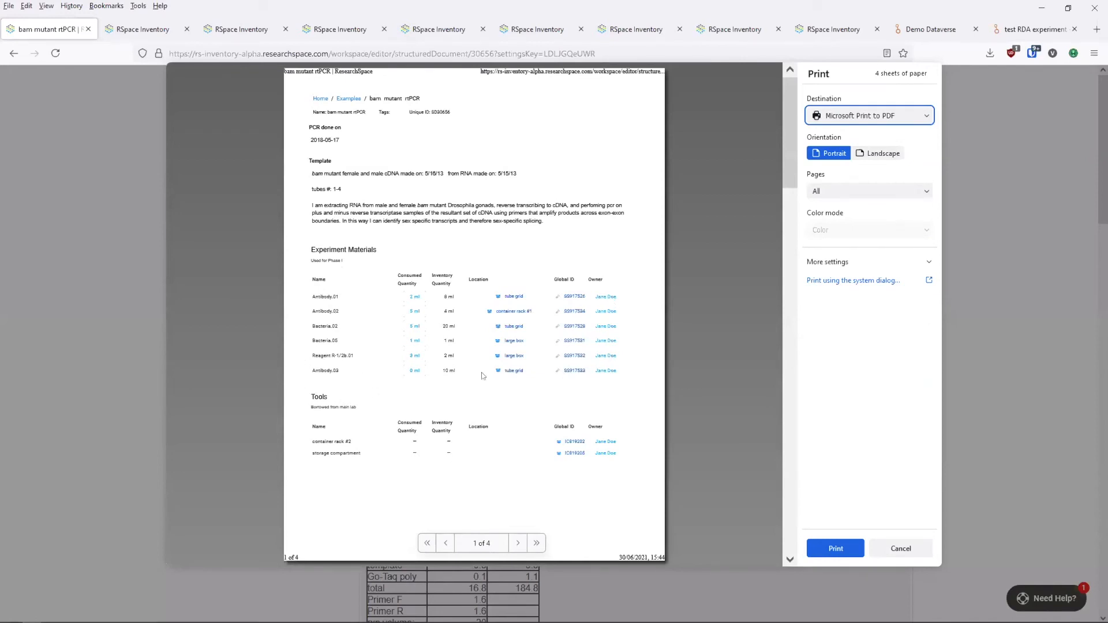
pyautogui.scroll(-5, 416, 294)
pyautogui.scroll(5, 404, 275)
pyautogui.click(924, 544)
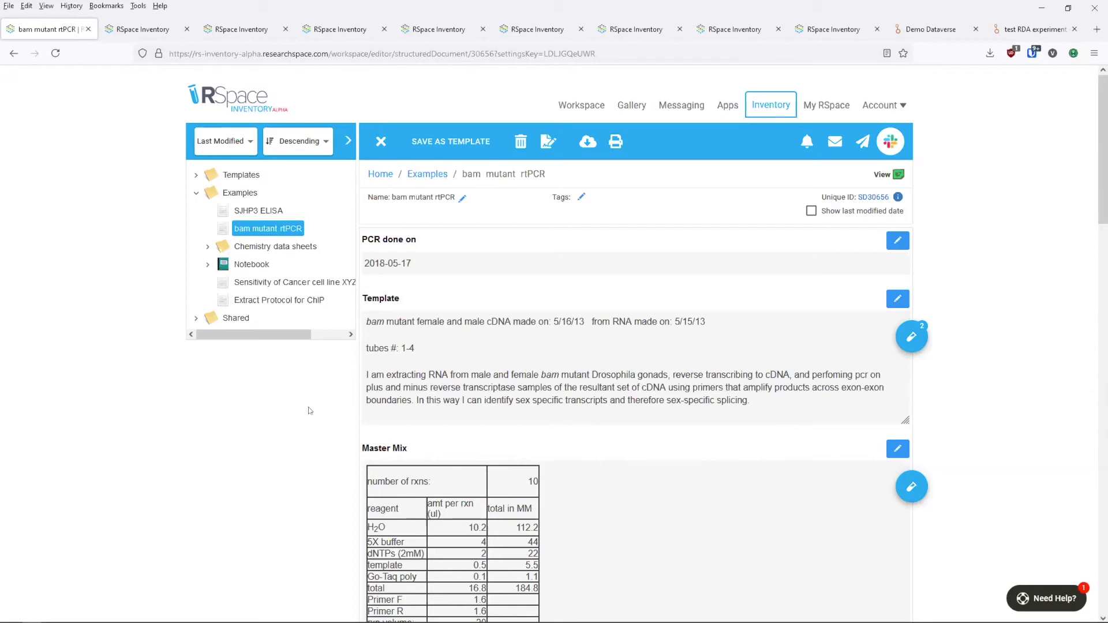
# Step: Configure the bam mutant rtPCR document's export as a PDF file with repository export enabled, keeping the default PDF options
pyautogui.click(587, 142)
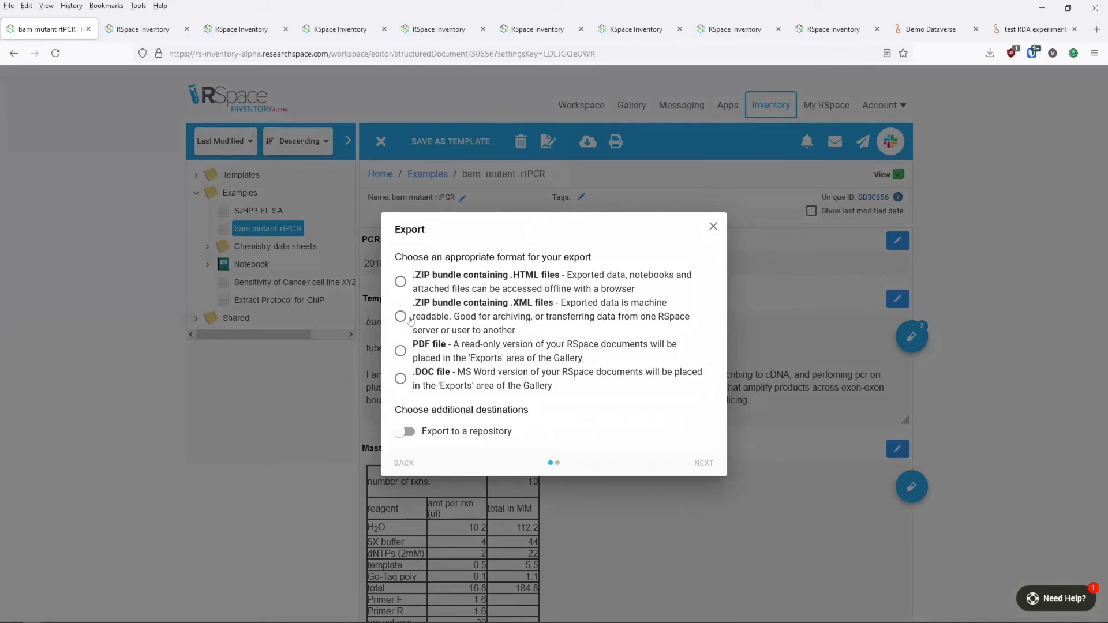
pyautogui.click(400, 351)
pyautogui.click(399, 379)
pyautogui.click(400, 351)
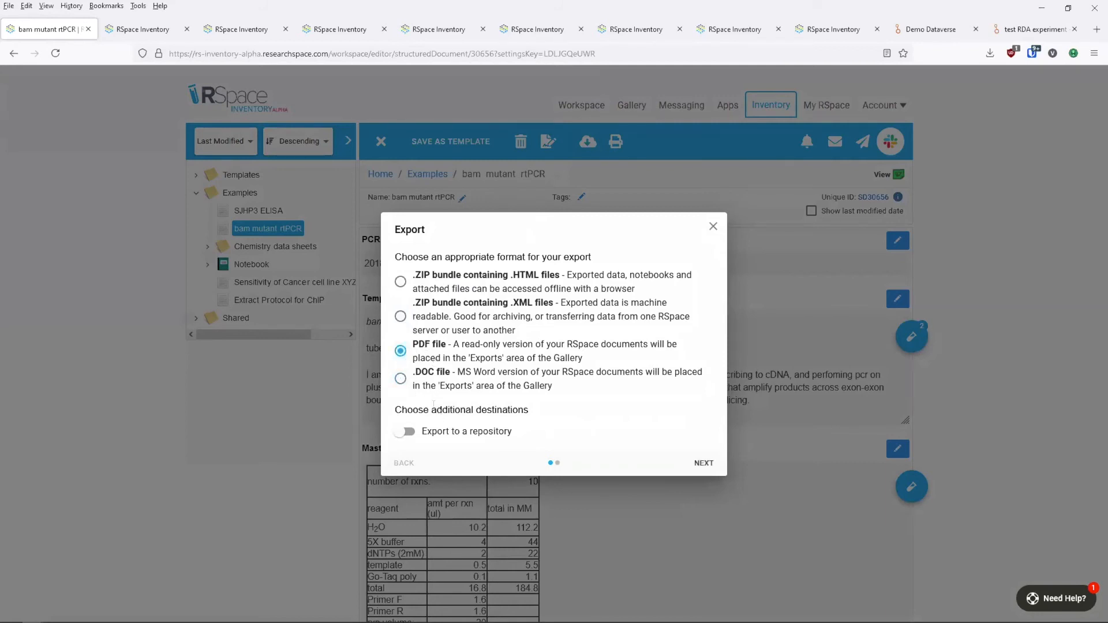
pyautogui.click(402, 429)
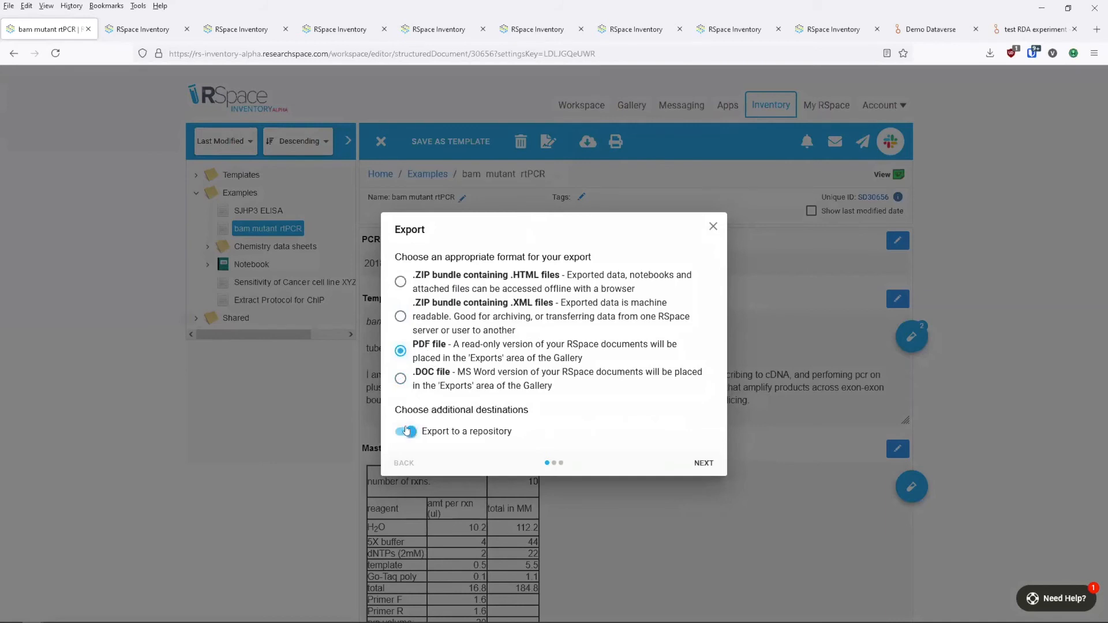
pyautogui.click(701, 463)
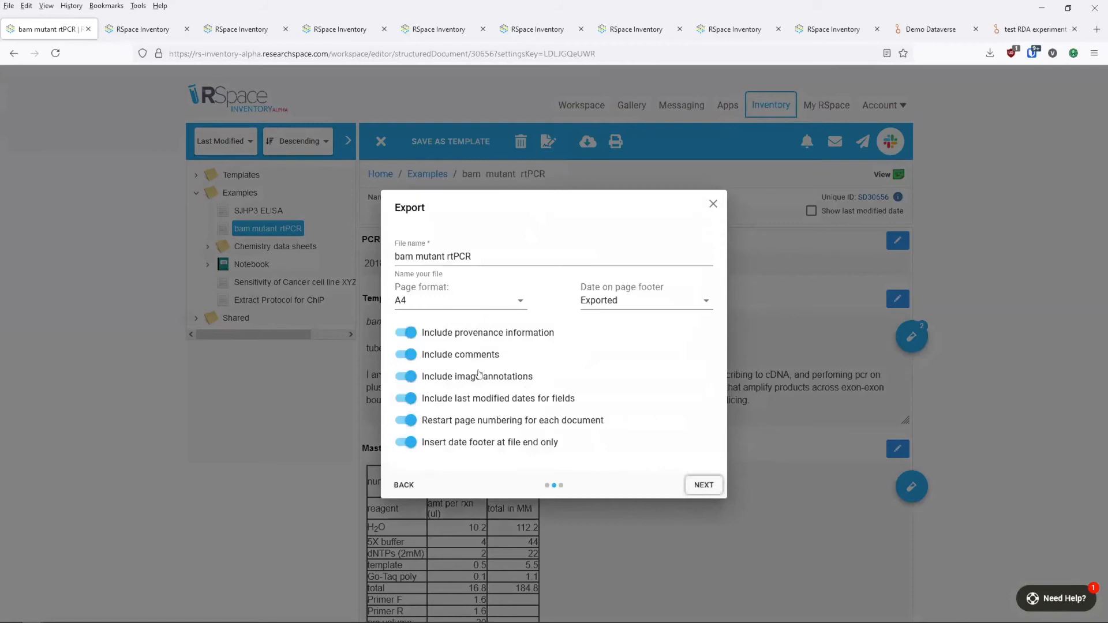
pyautogui.click(442, 357)
pyautogui.click(442, 357)
pyautogui.click(704, 485)
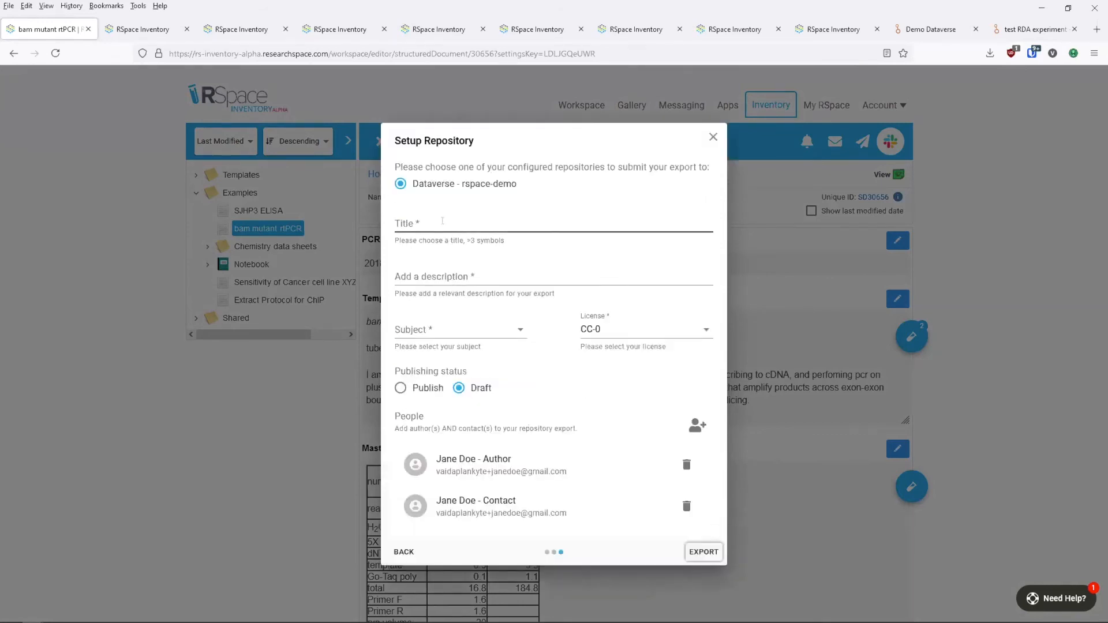
# Step: Enter "test rda export" as the Dataverse deposit's title and "test description" as its description
pyautogui.click(415, 220)
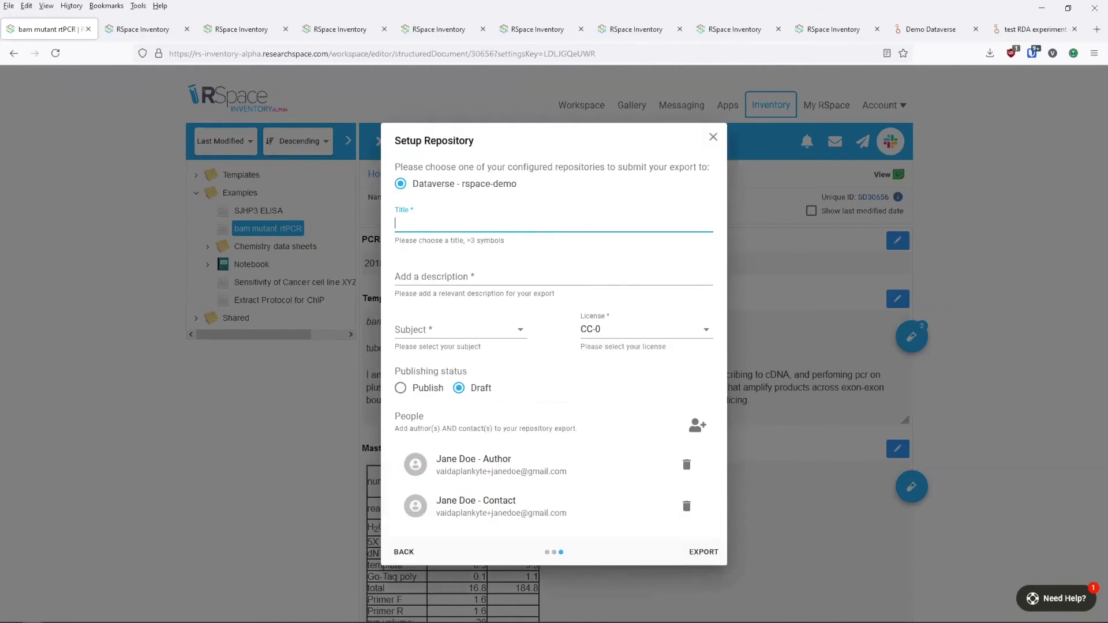
pyautogui.hotkey('alt', 'Tab')
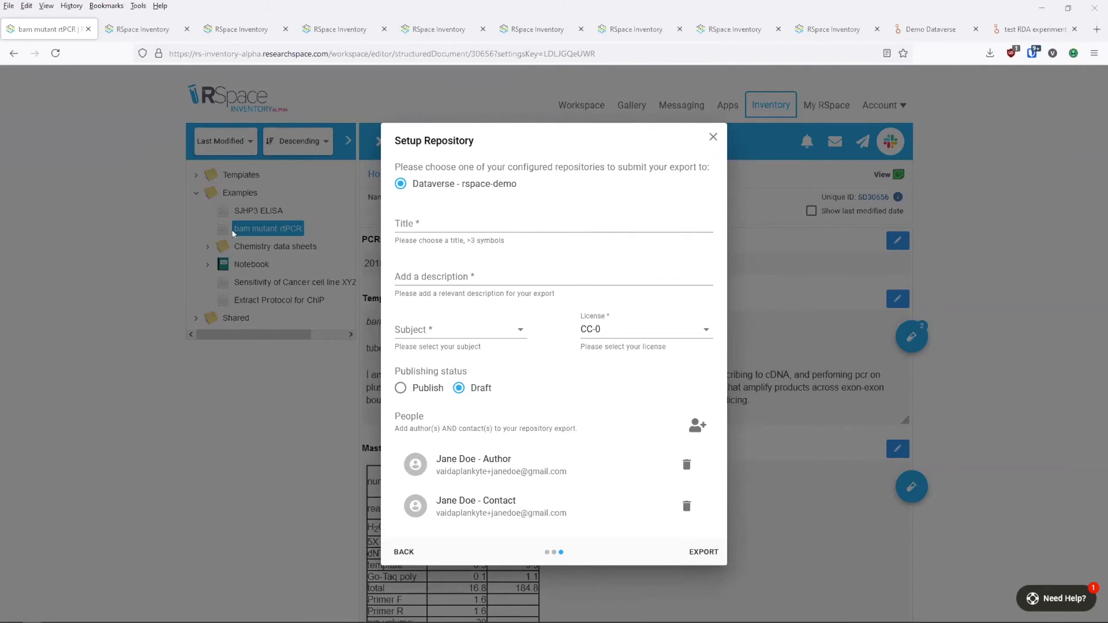
pyautogui.click(423, 220)
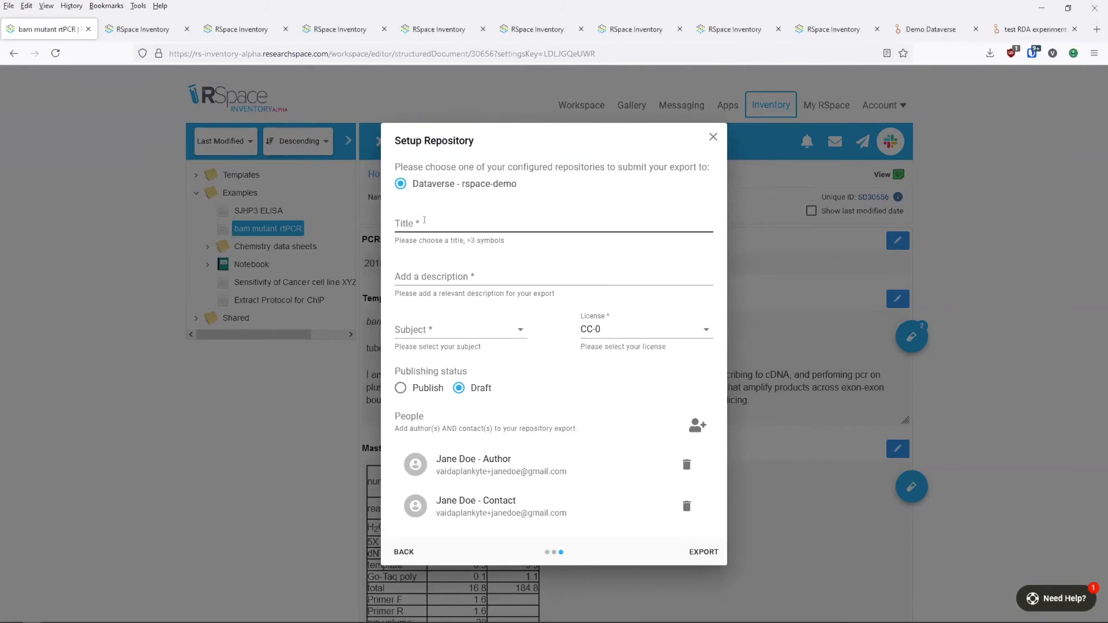
pyautogui.click(425, 219)
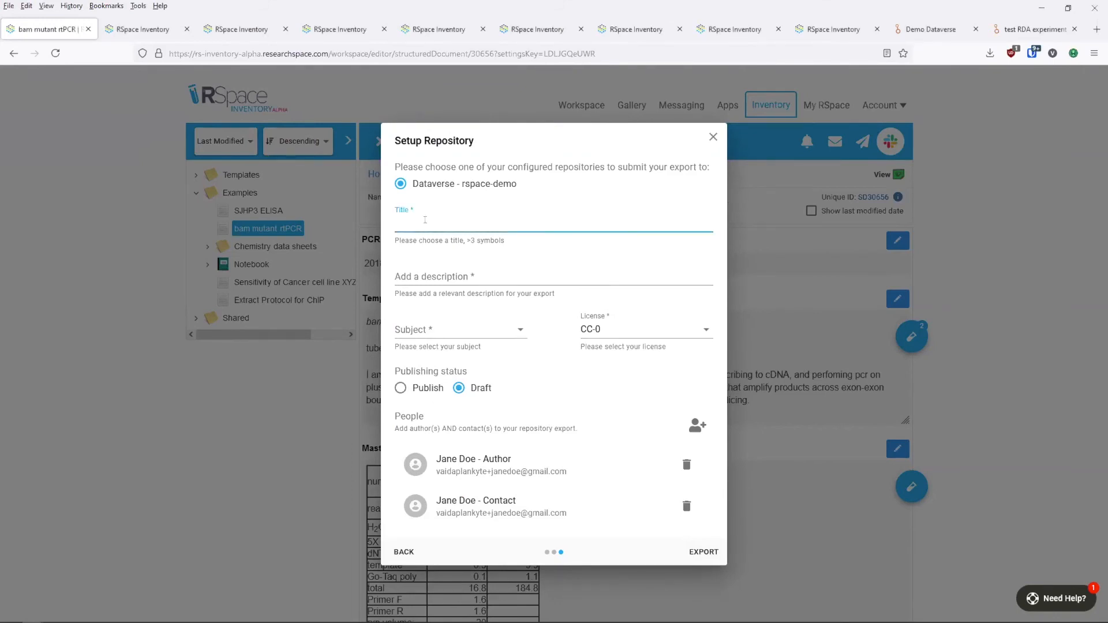
pyautogui.write('test rda export')
pyautogui.click(541, 268)
pyautogui.write('tes')
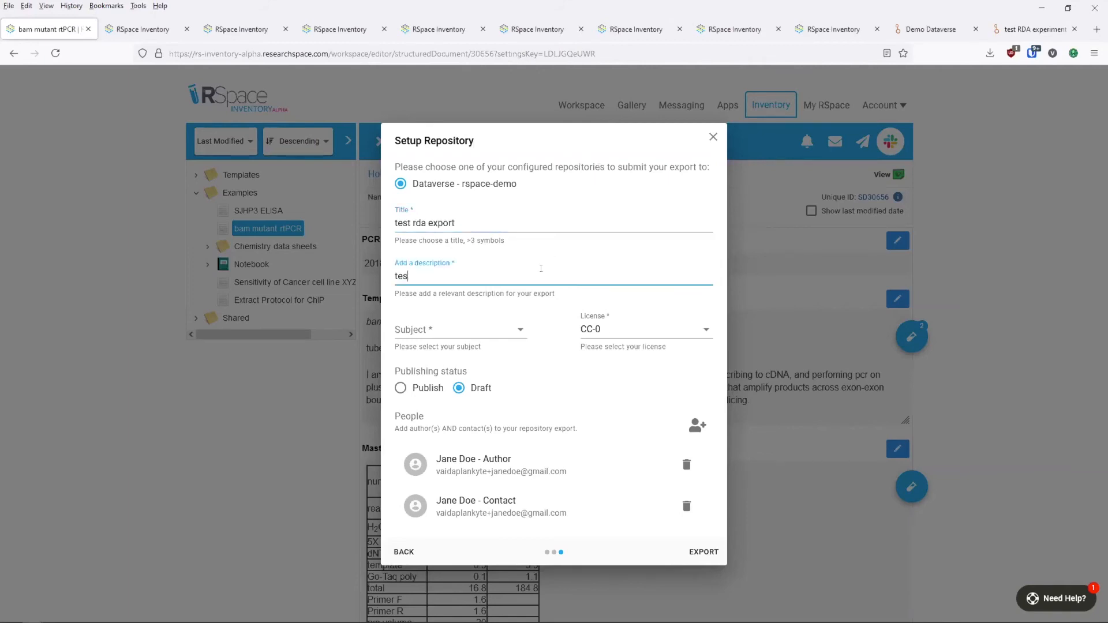
pyautogui.write('t descrip[tion')
# Step: Set the deposit's subject to Medicine, Health and Life Sciences and export it to Dataverse as a draft
pyautogui.click(478, 329)
pyautogui.click(470, 337)
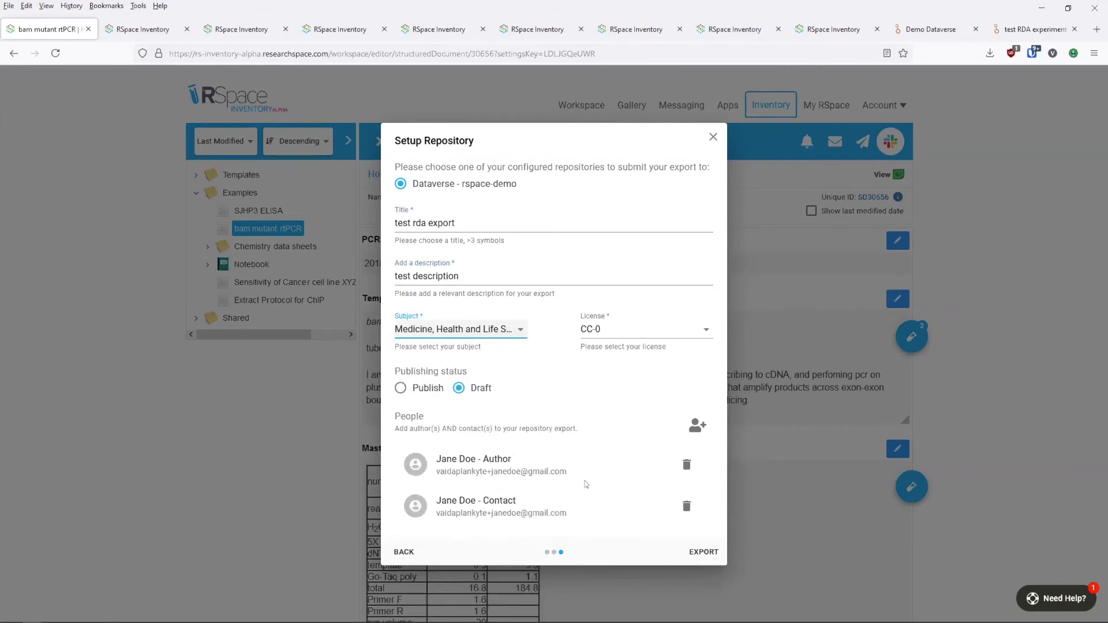
pyautogui.click(699, 553)
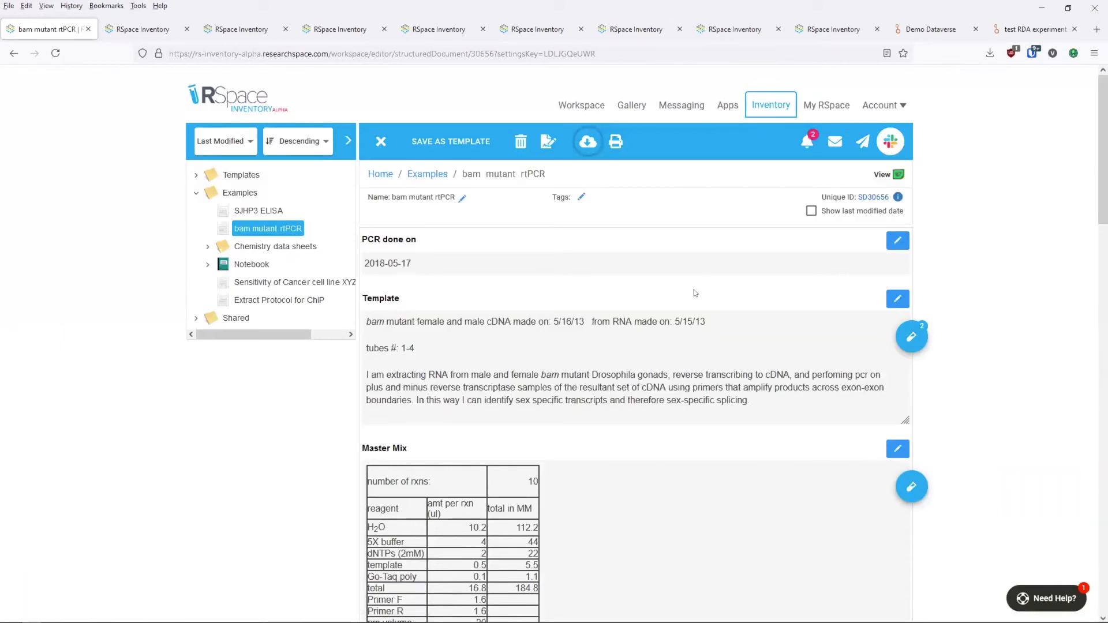
# Step: Check the notifications and view the deposited Dataverse dataset through its link in a separate browser tab
pyautogui.click(806, 145)
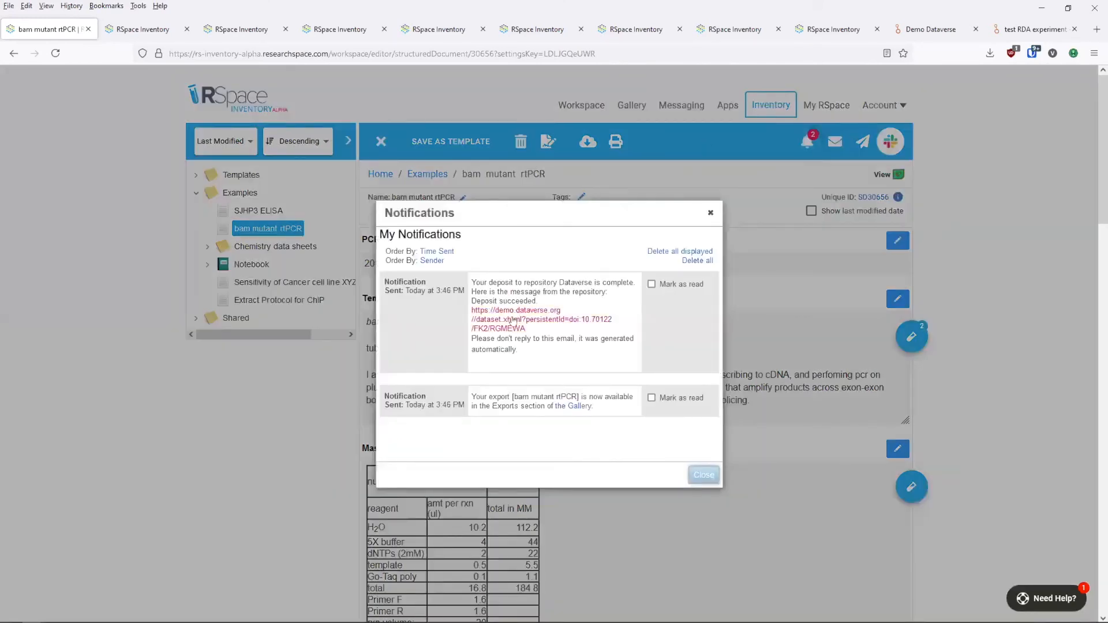
pyautogui.middleClick(512, 322)
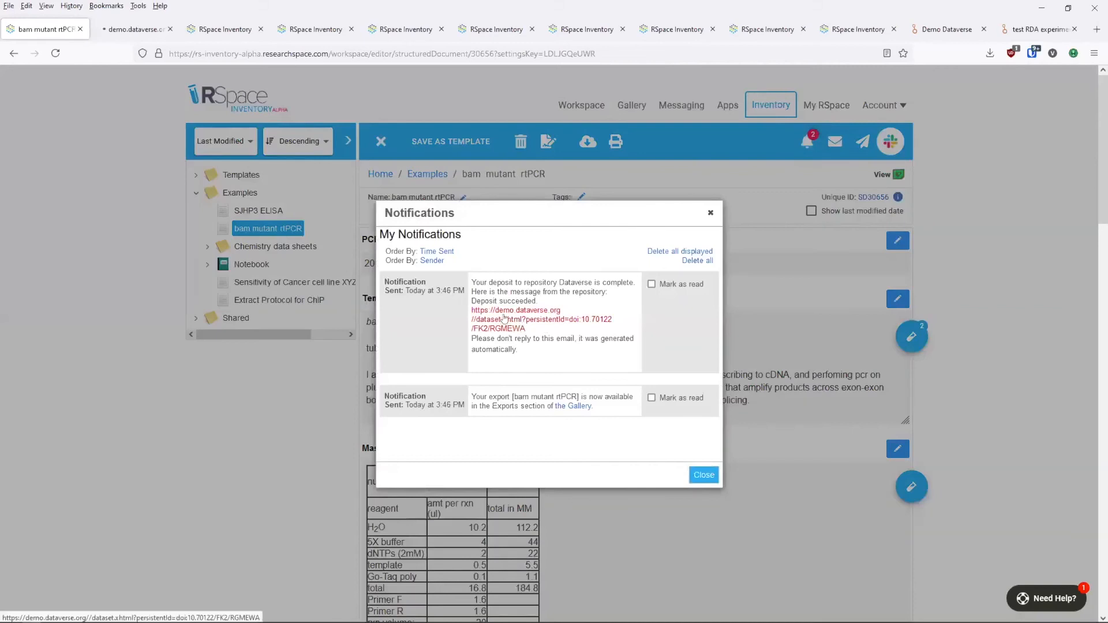
pyautogui.click(136, 30)
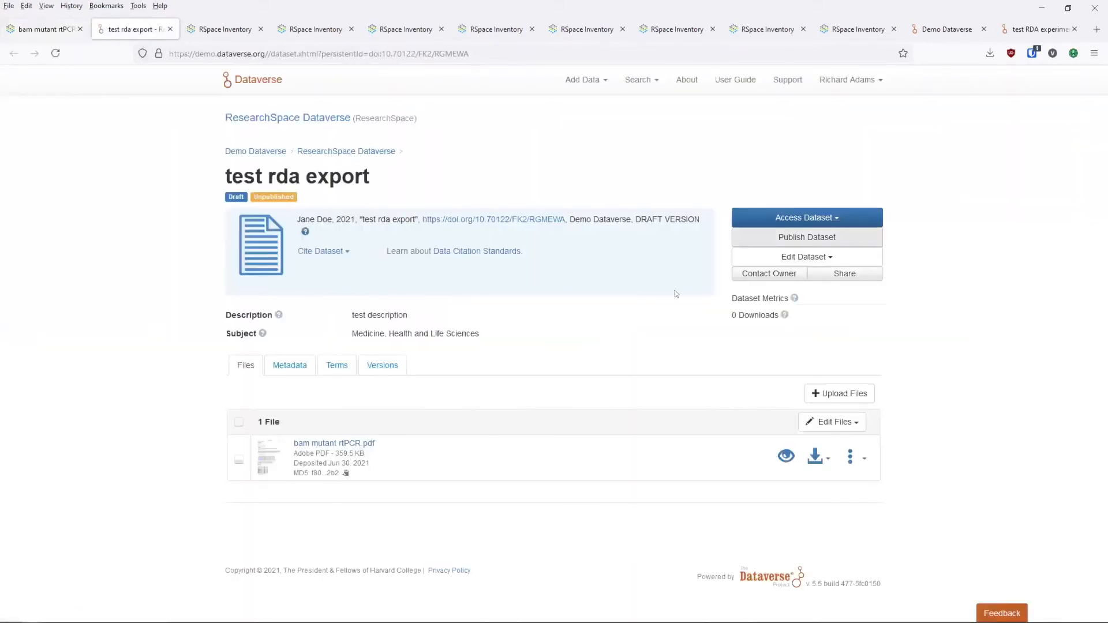
# Step: Open bam mutant rtPCR.pdf in the Dataverse dataset and examine the lists of materials in its preview
pyautogui.click(340, 445)
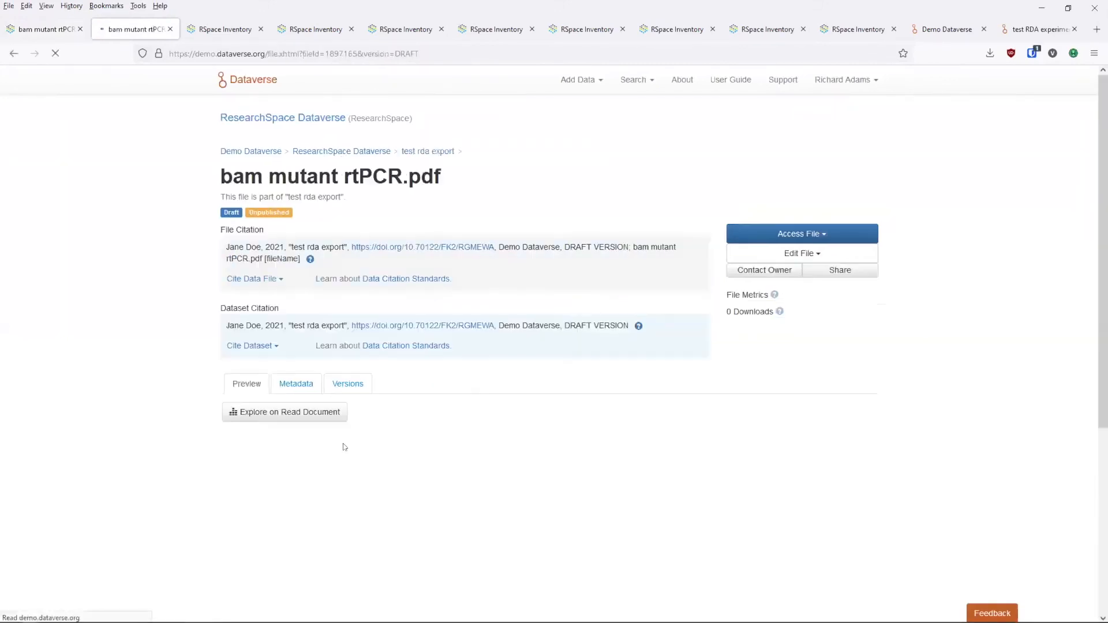
pyautogui.scroll(-4, 143, 337)
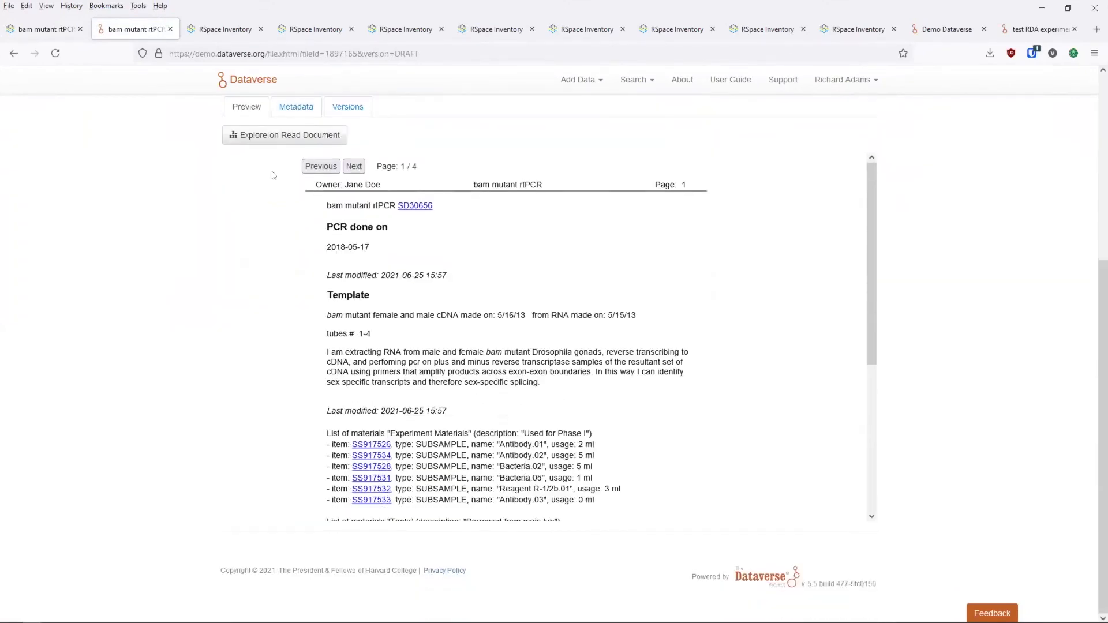
pyautogui.scroll(-4, 496, 393)
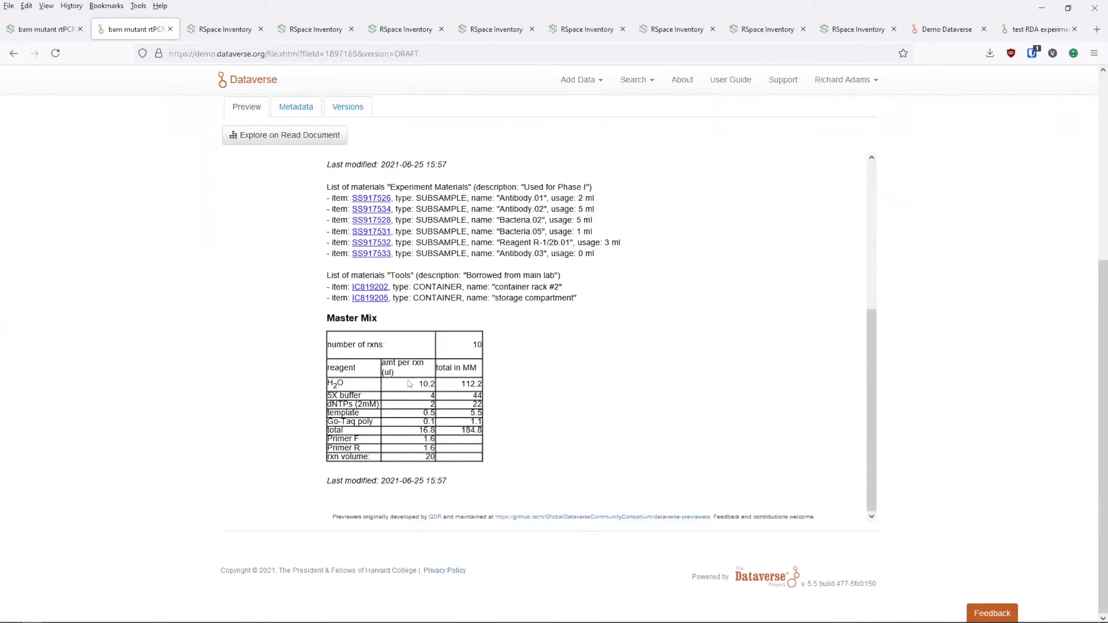
pyautogui.scroll(5, 411, 240)
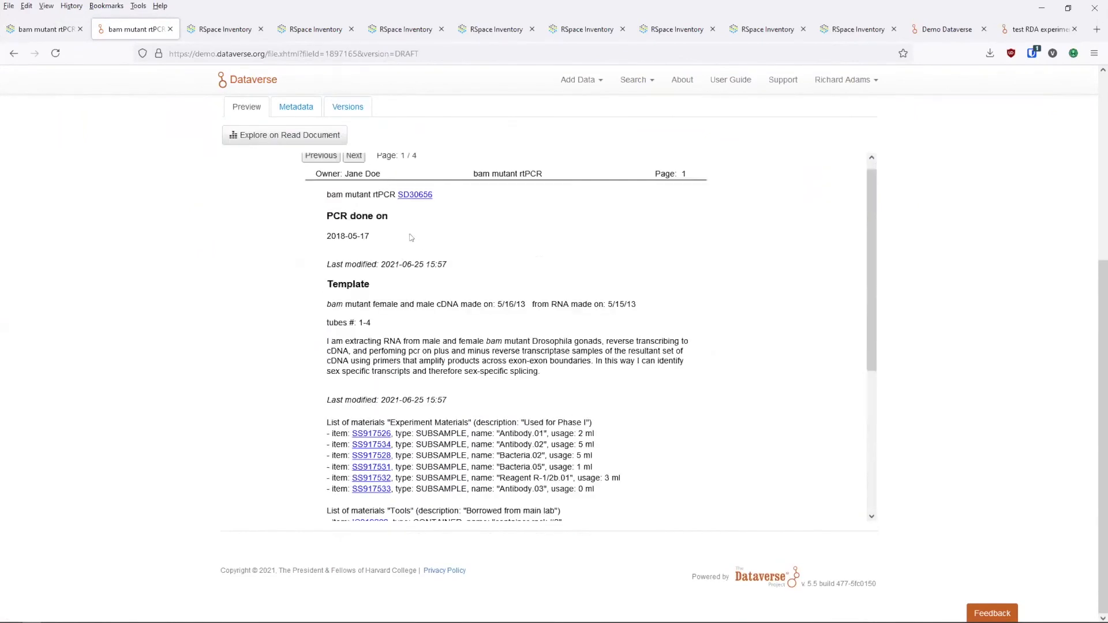
pyautogui.scroll(-4, 409, 239)
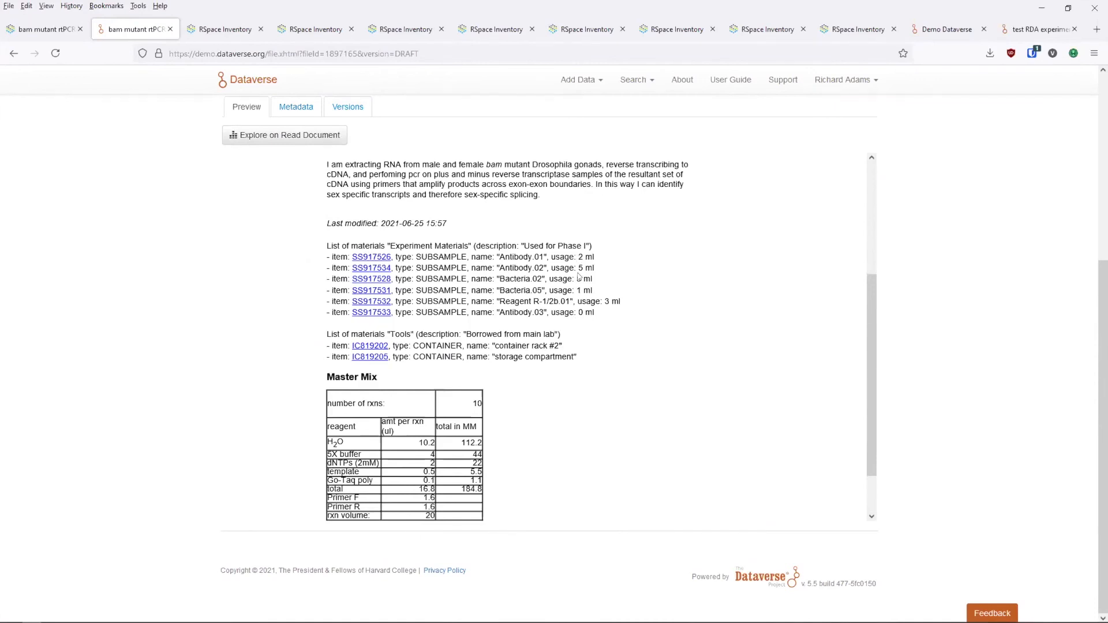
# Step: Reopen the Template field's Experiment Materials list in RSpace and compare it with the PDF preview in Dataverse
pyautogui.click(40, 30)
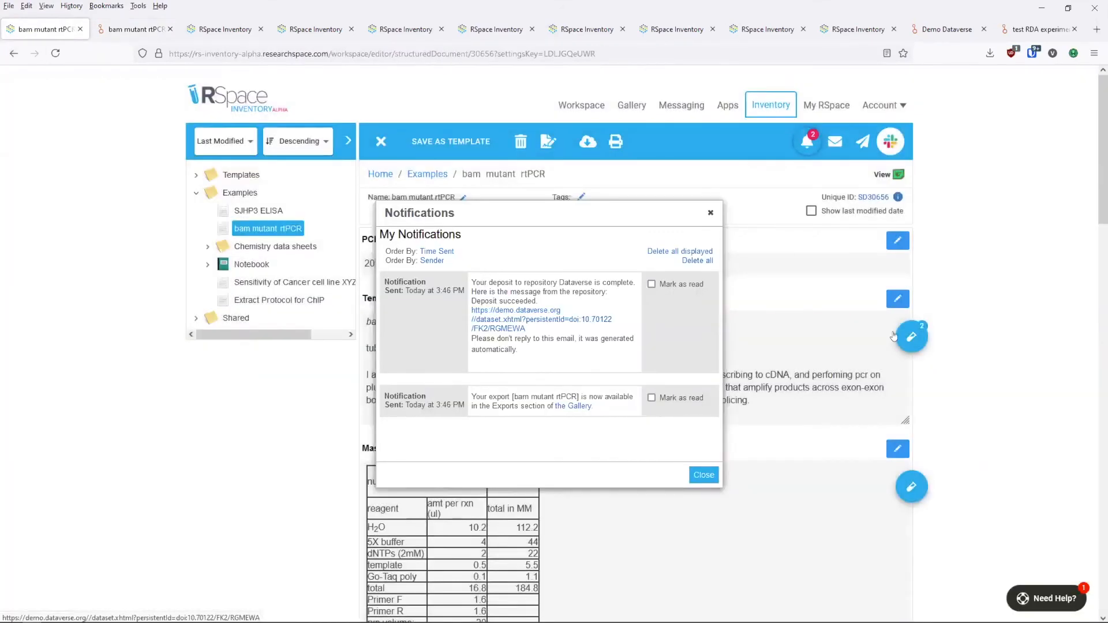
pyautogui.click(893, 336)
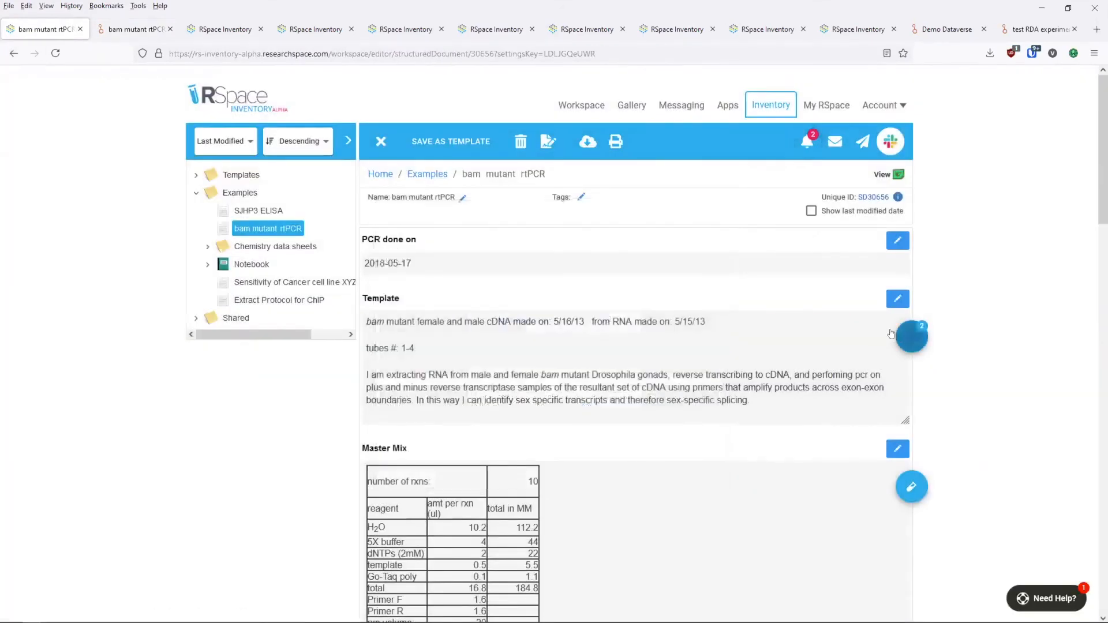
pyautogui.click(911, 336)
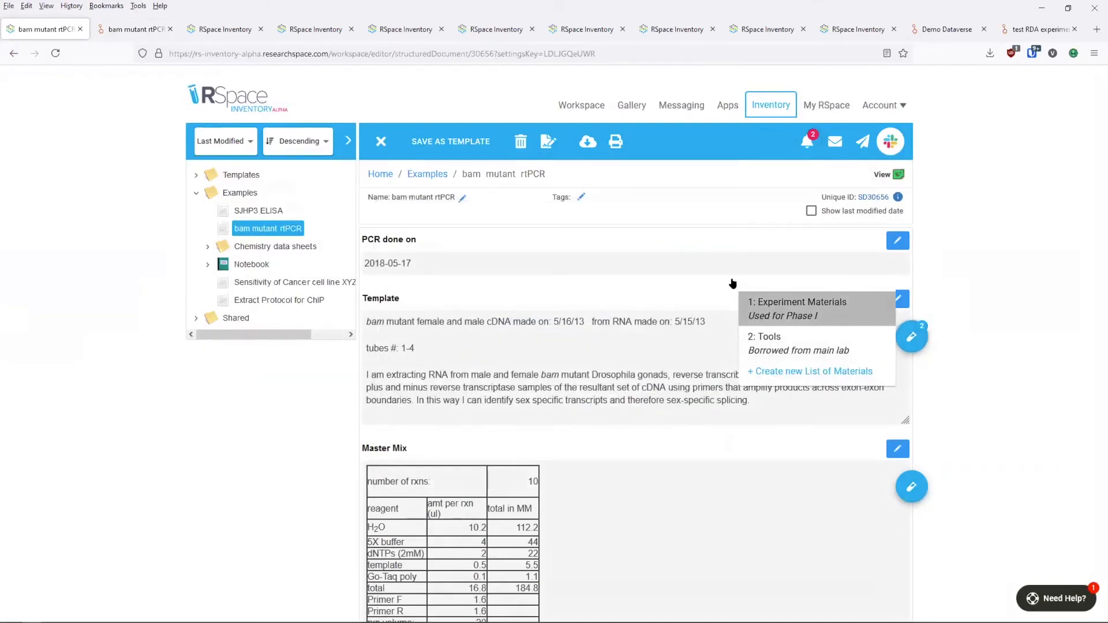
pyautogui.click(750, 305)
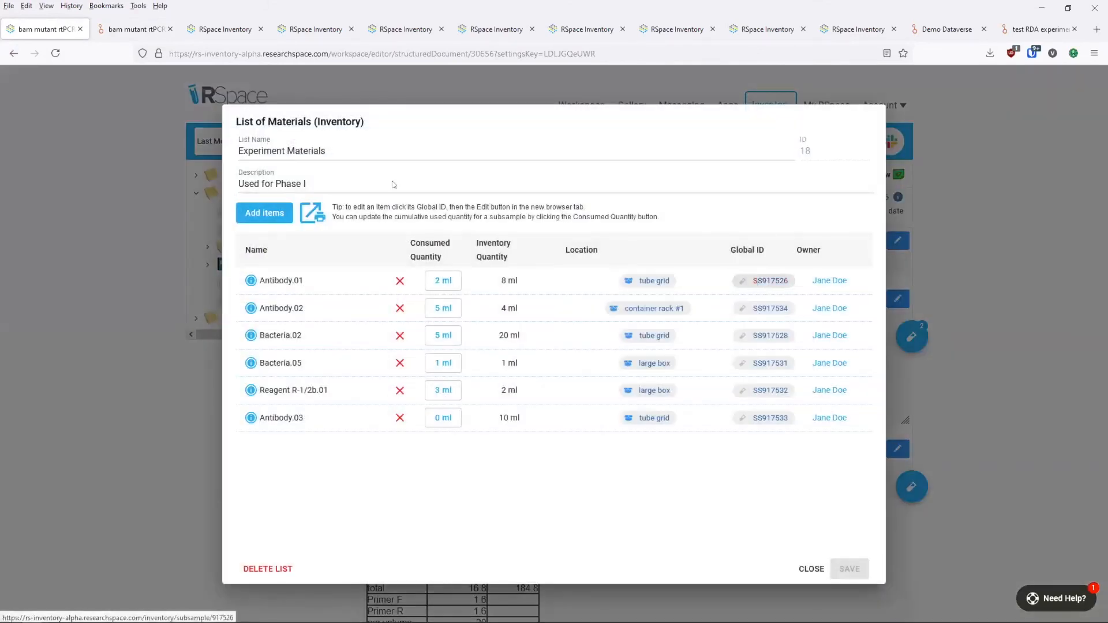
pyautogui.click(125, 32)
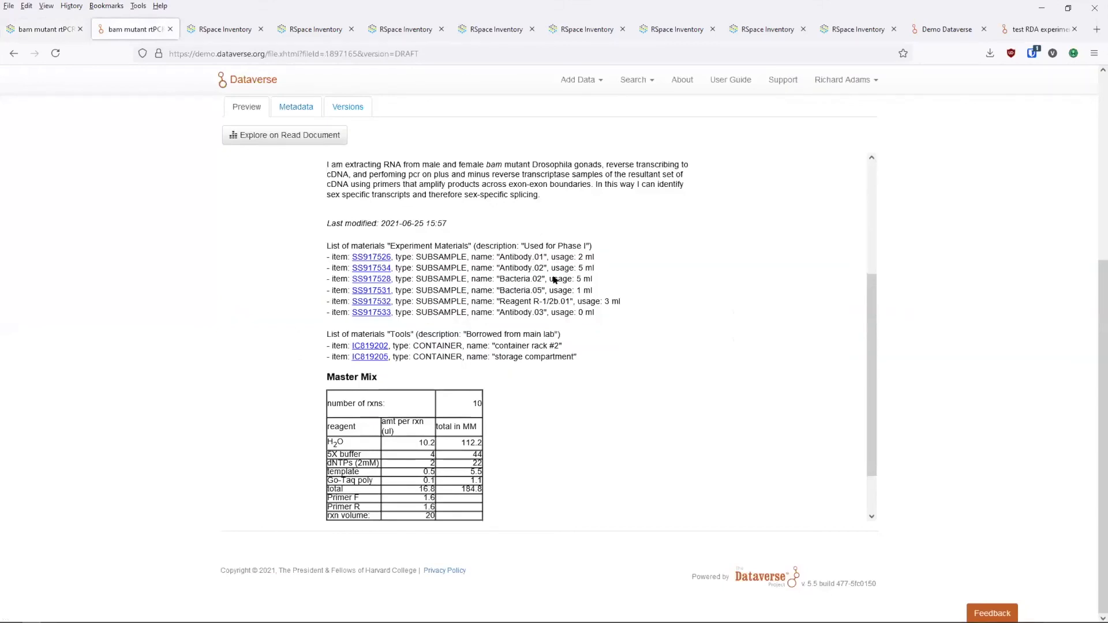
pyautogui.scroll(1, 551, 297)
pyautogui.scroll(4, 551, 300)
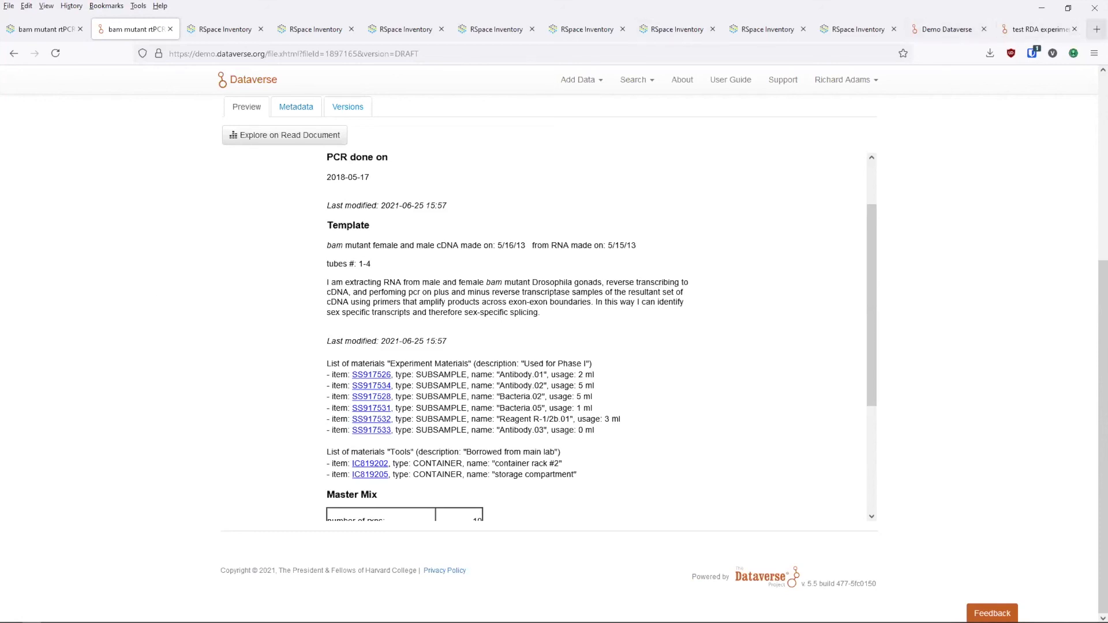
# Step: Open the RSpace Inventory Hub help article in a new browser tab and examine its Release #6 - June 2021 section
pyautogui.click(1096, 30)
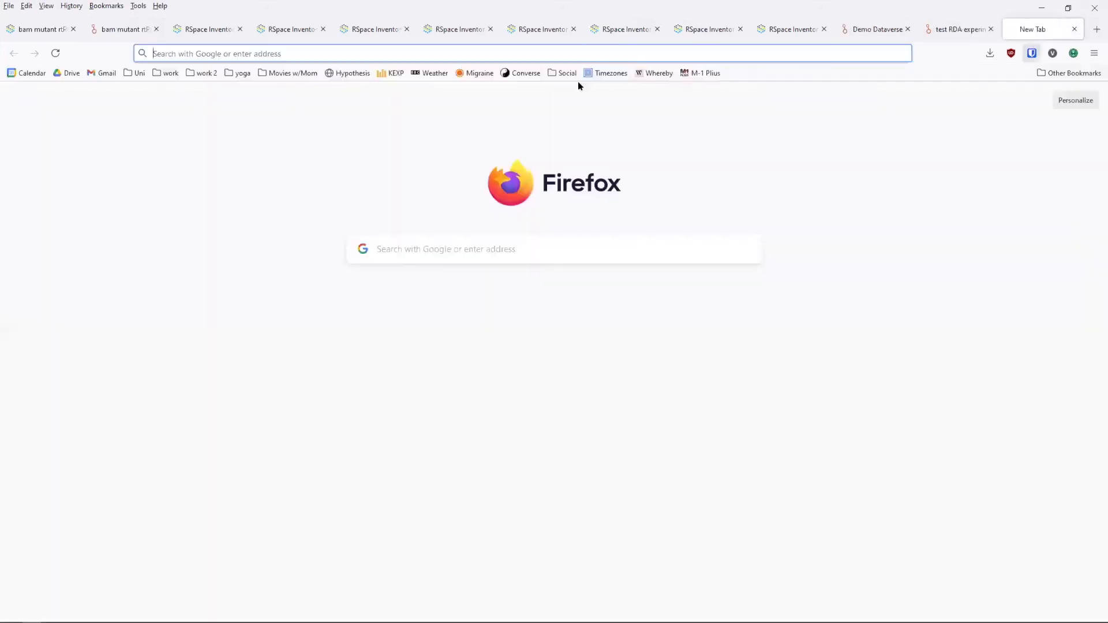
pyautogui.write('hub')
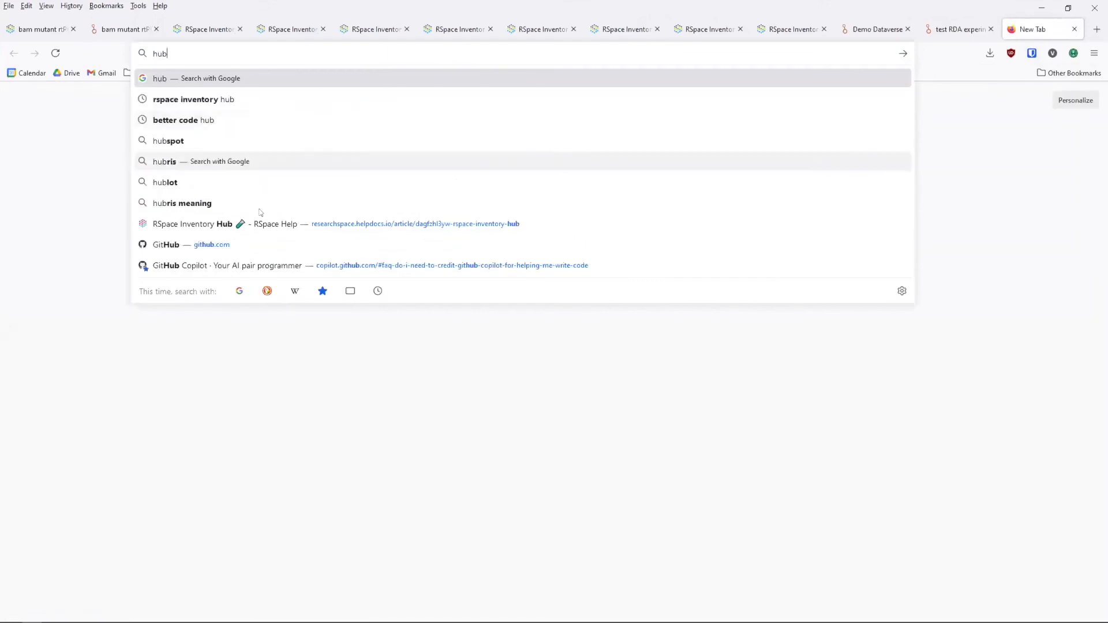
pyautogui.click(260, 223)
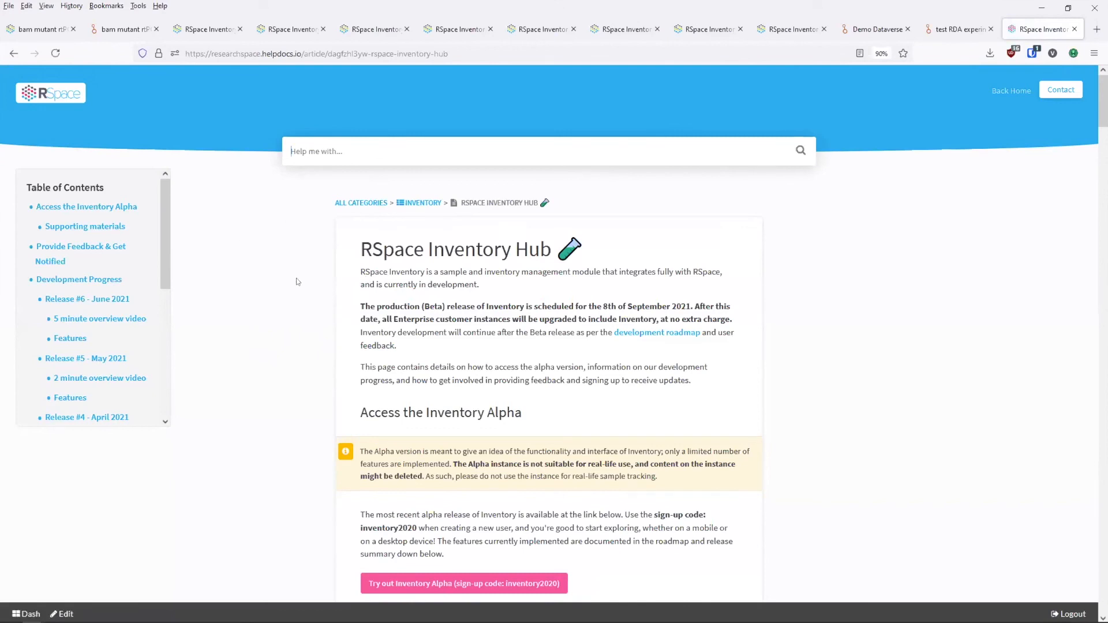
pyautogui.scroll(-10, 279, 295)
pyautogui.scroll(-6, 278, 295)
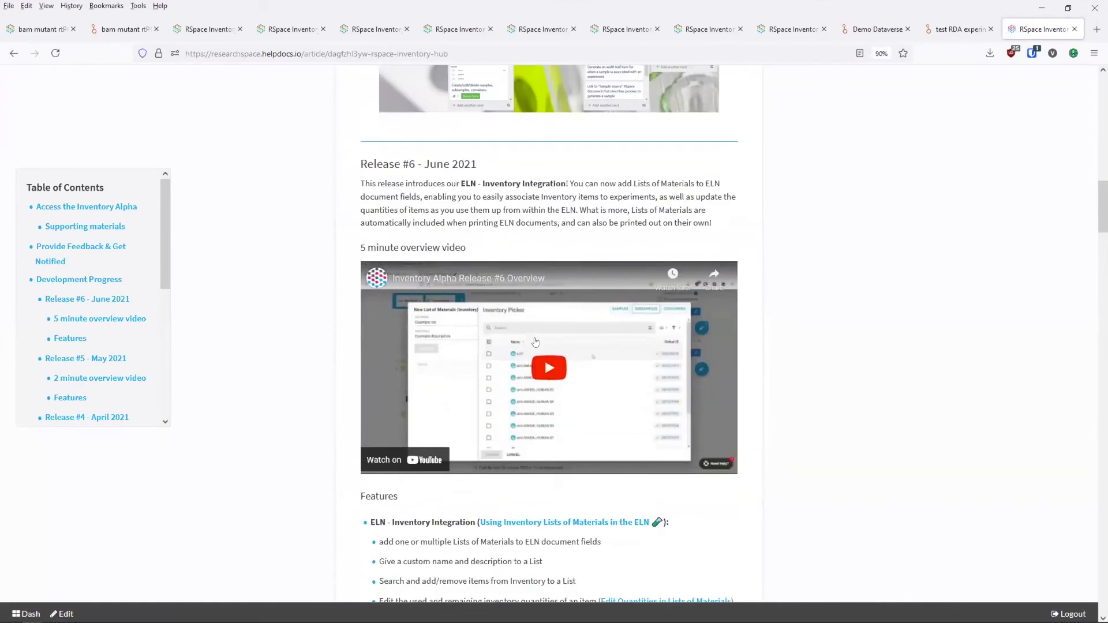
pyautogui.scroll(-1, 536, 343)
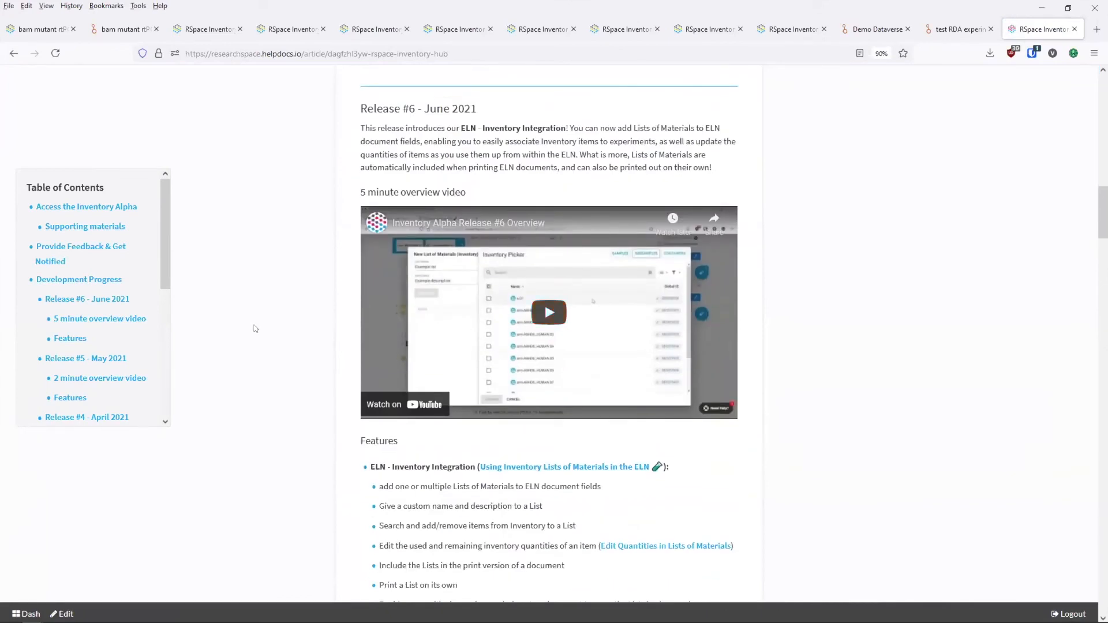
pyautogui.scroll(-4, 530, 402)
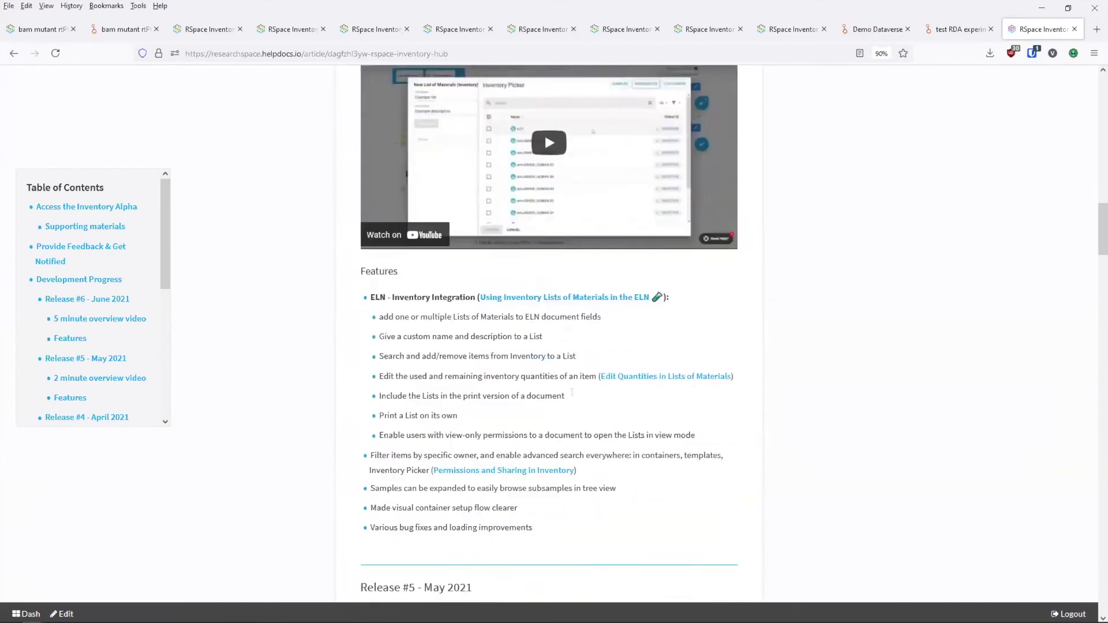
pyautogui.scroll(3, 236, 247)
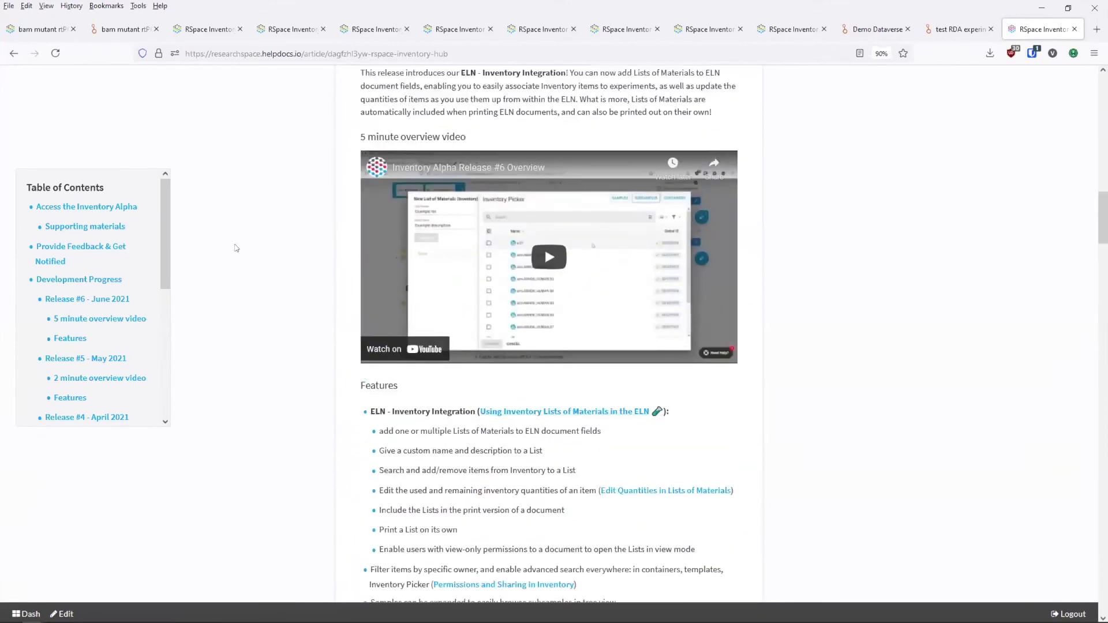